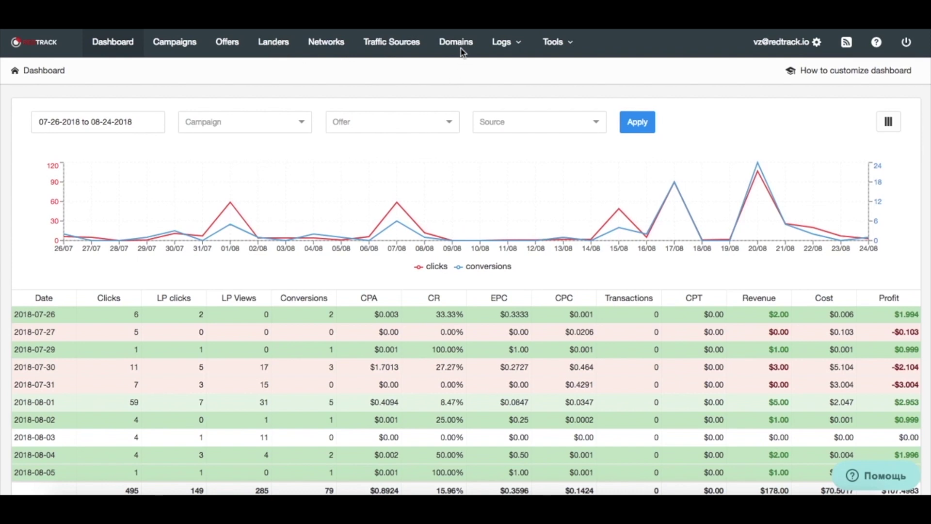
# Open the Logs menu to list the clicks, conversions and postbacks log types
pyautogui.click(522, 45)
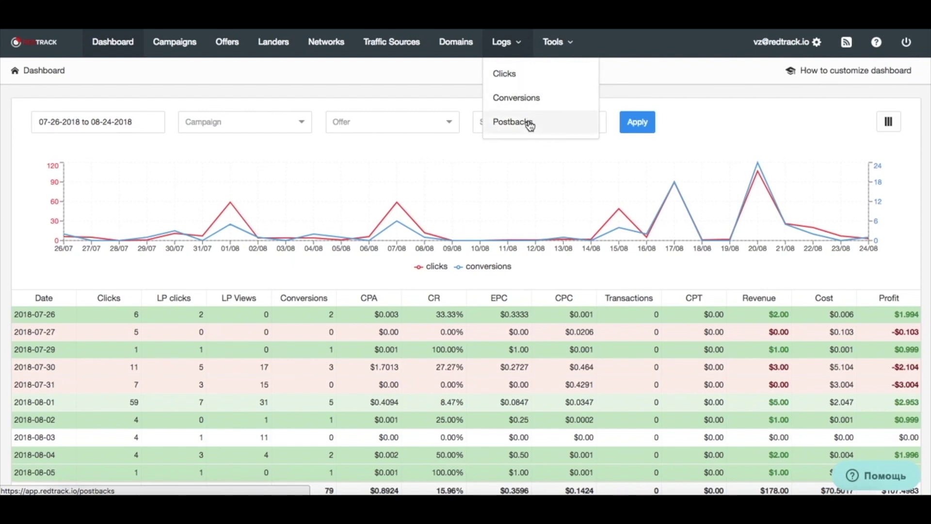
# Look over the Tools, Help and account Settings menus, then go to the Campaigns list
pyautogui.click(630, 43)
pyautogui.click(557, 43)
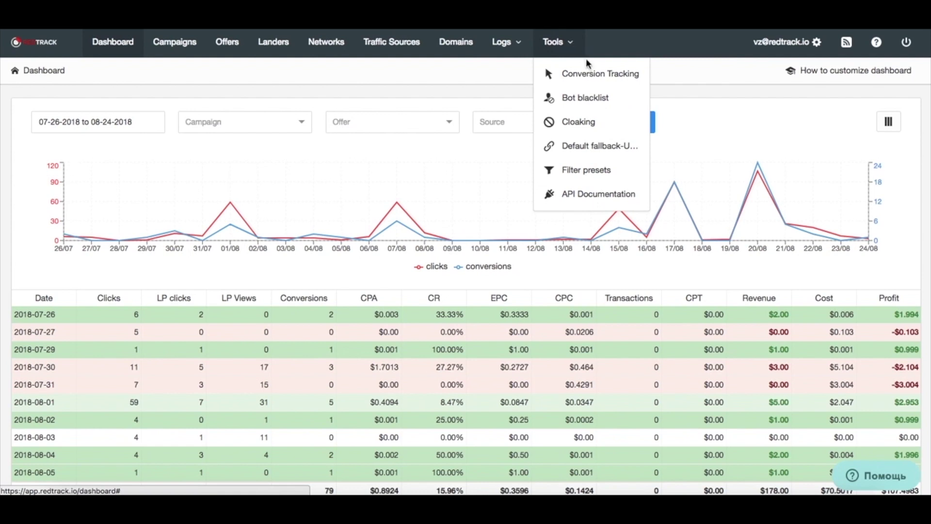
pyautogui.click(623, 51)
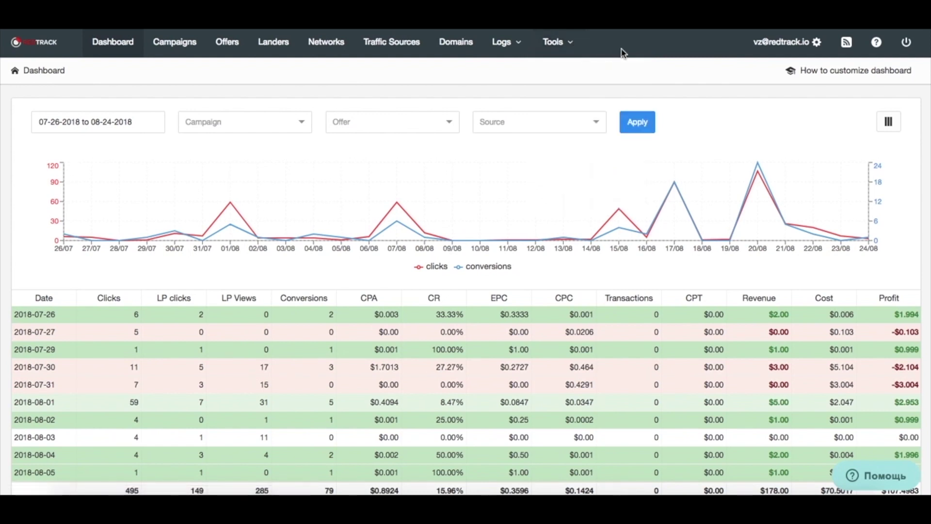
pyautogui.click(876, 44)
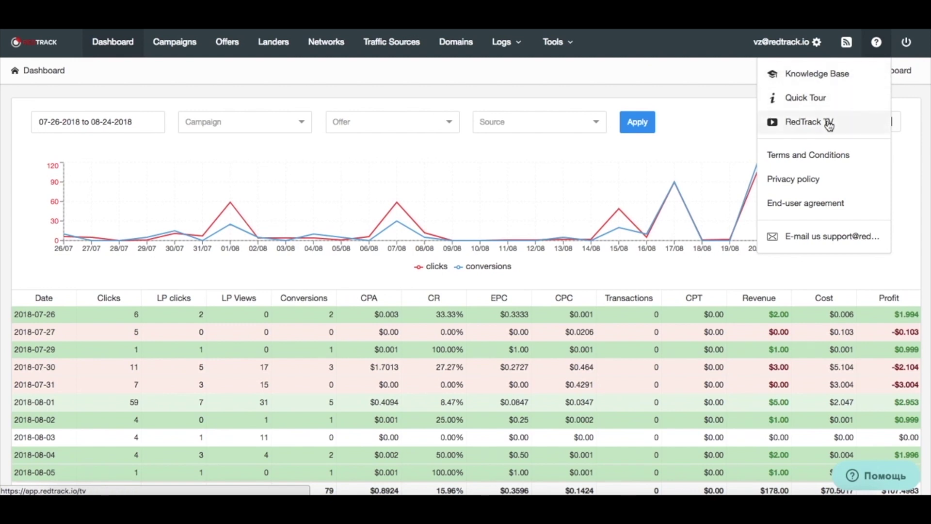
pyautogui.click(709, 52)
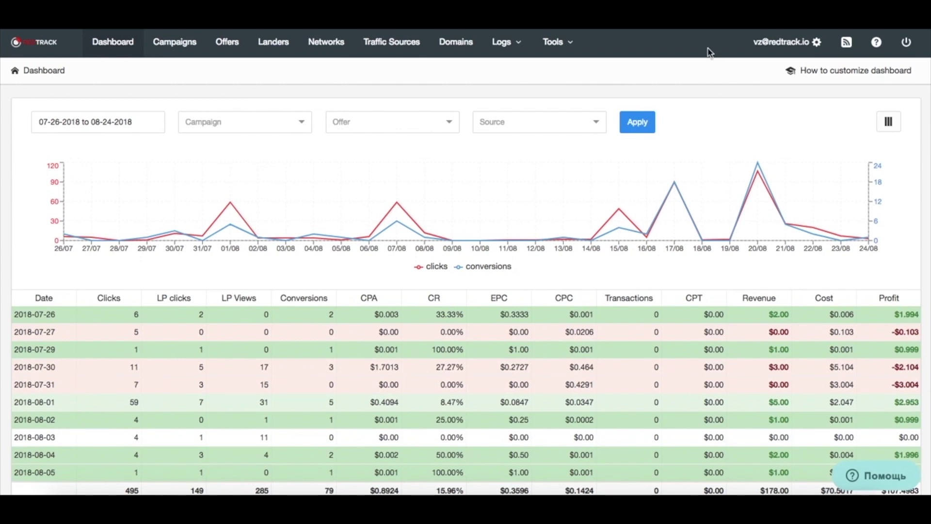
pyautogui.click(811, 52)
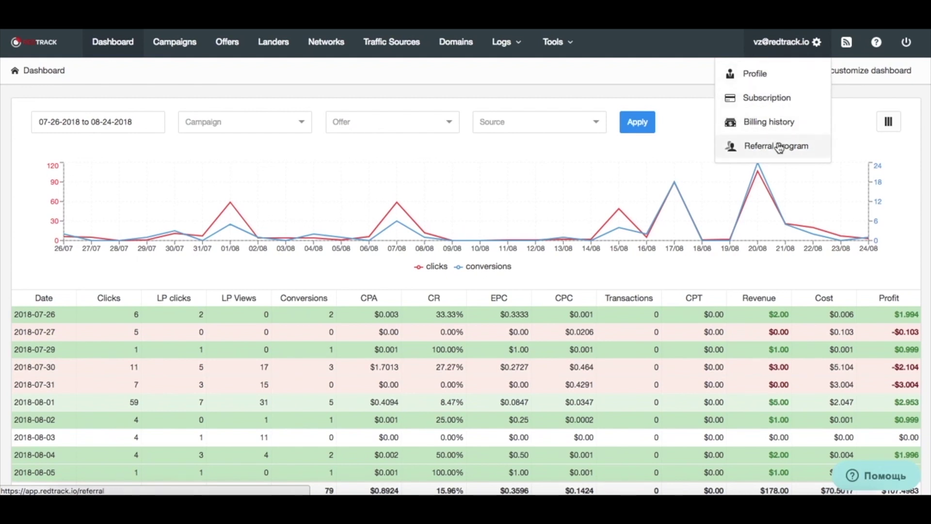
pyautogui.click(644, 42)
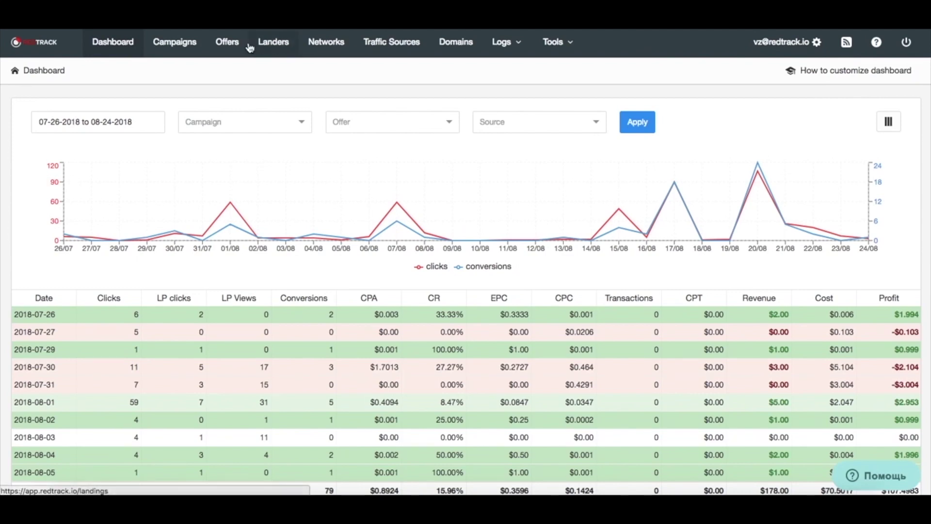
pyautogui.click(185, 44)
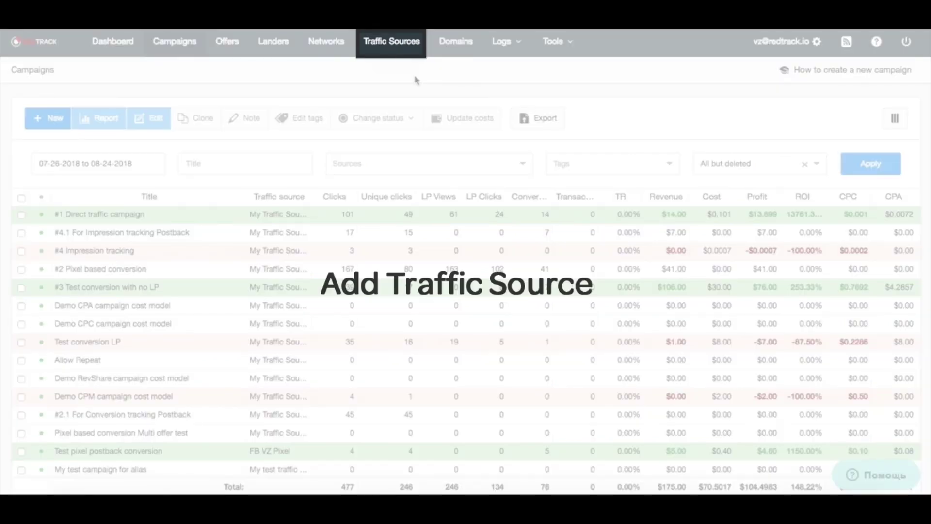
# Switch to the Traffic Sources list showing eight sources
pyautogui.click(384, 46)
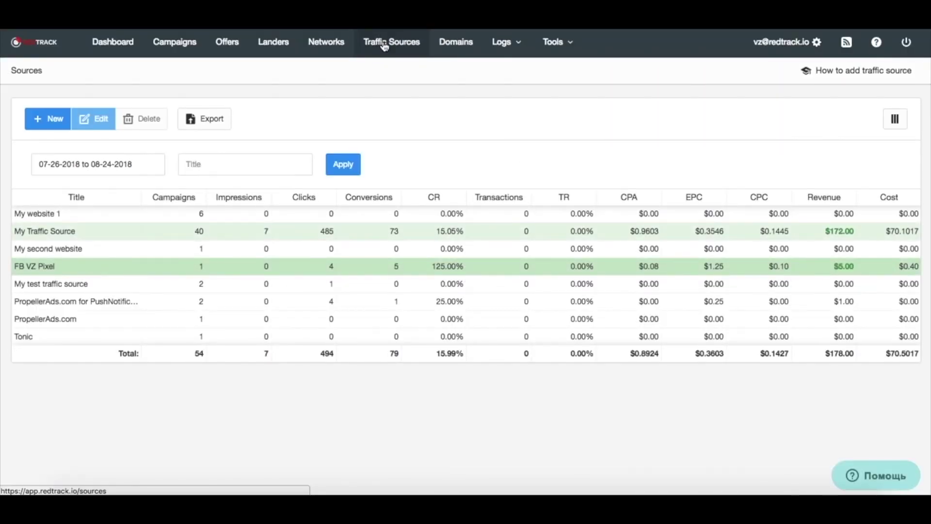
# Start a new traffic source and browse the source template catalog
pyautogui.click(53, 119)
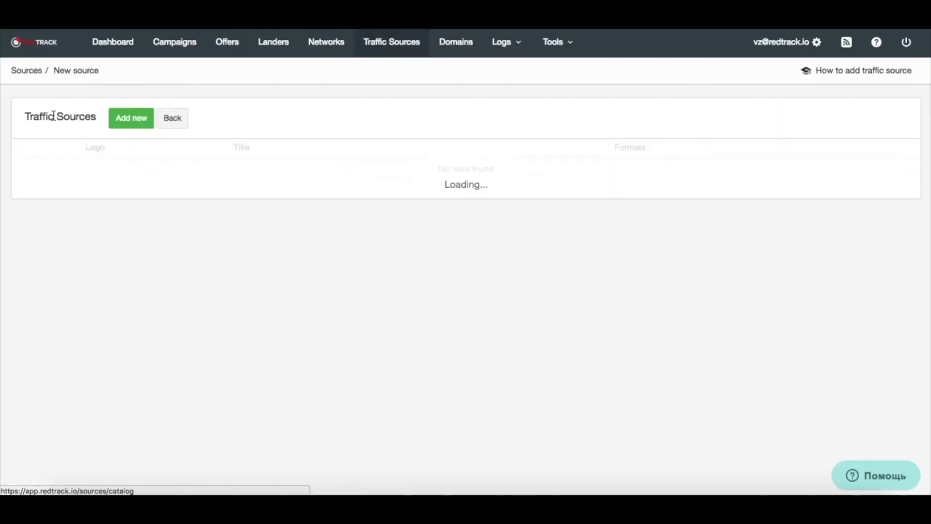
pyautogui.scroll(-10, 277, 348)
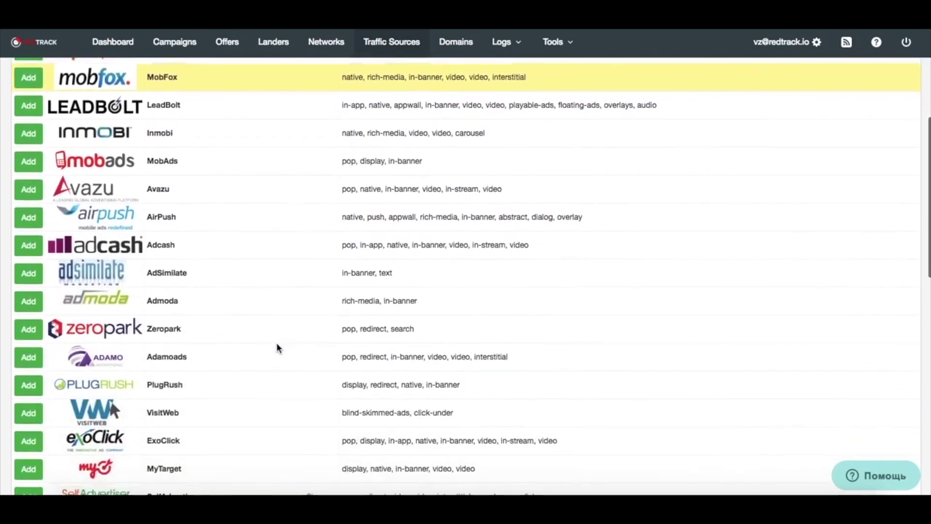
pyautogui.scroll(-9, 278, 347)
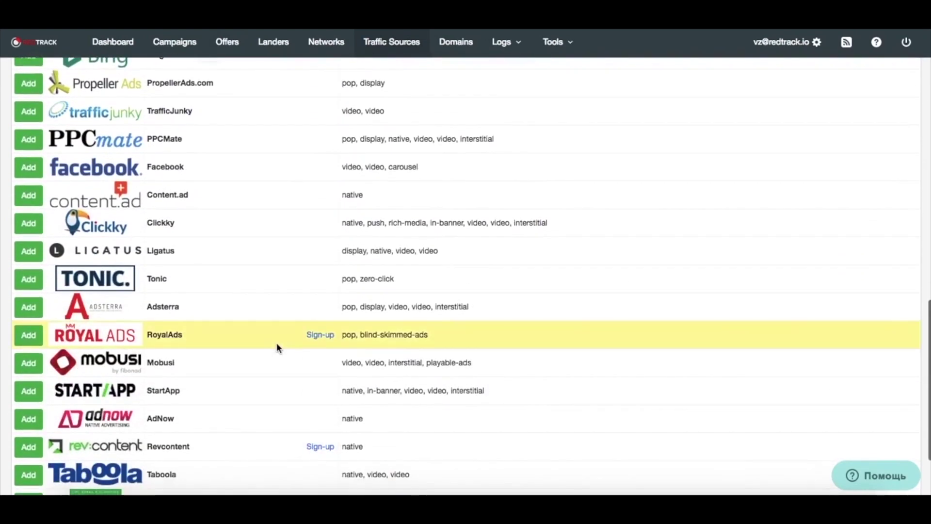
pyautogui.scroll(6, 277, 347)
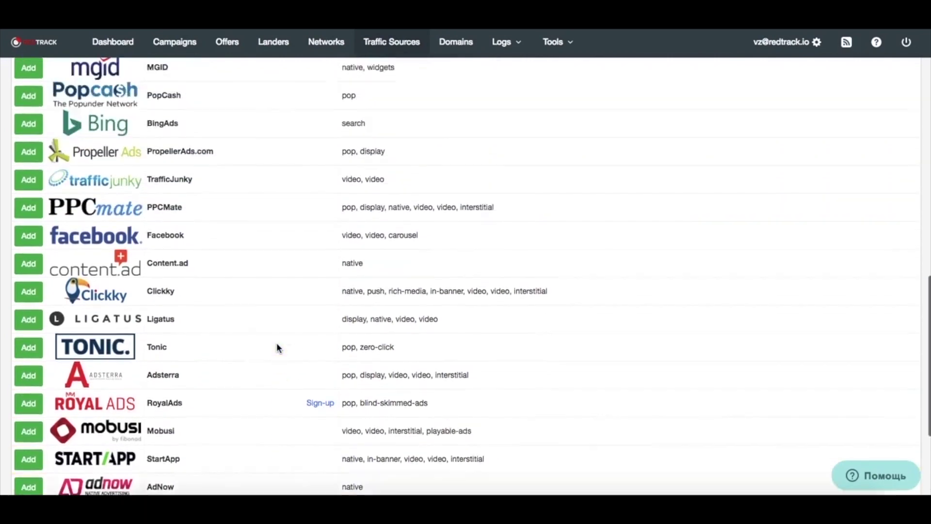
pyautogui.scroll(13, 277, 343)
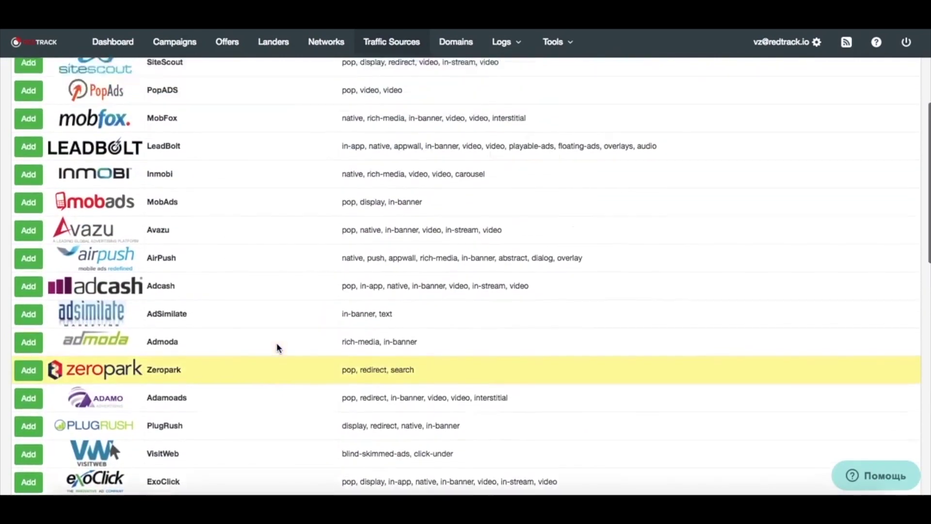
pyautogui.scroll(-10, 276, 342)
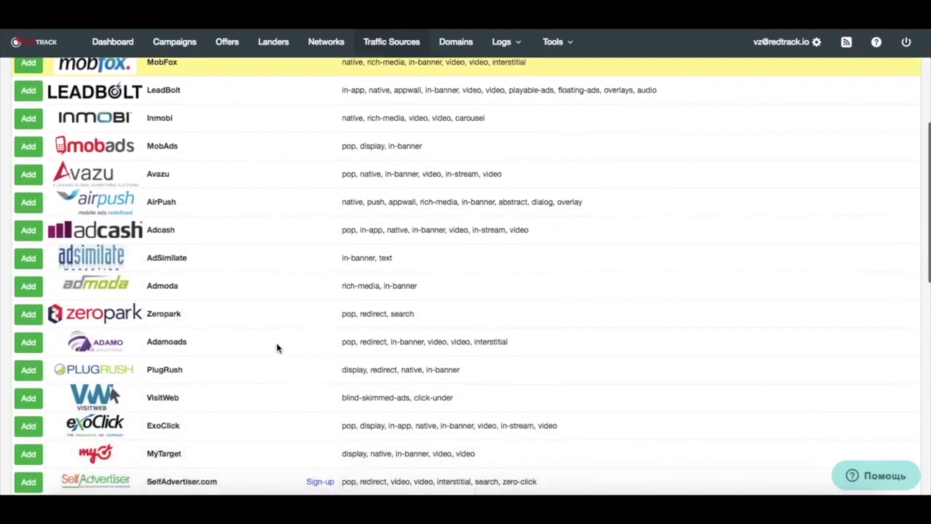
pyautogui.scroll(-7, 276, 343)
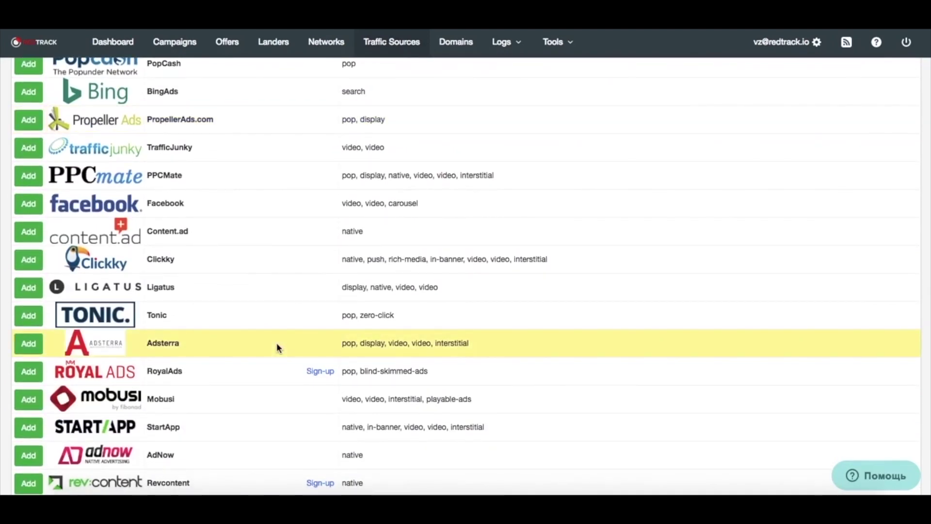
pyautogui.scroll(15, 277, 342)
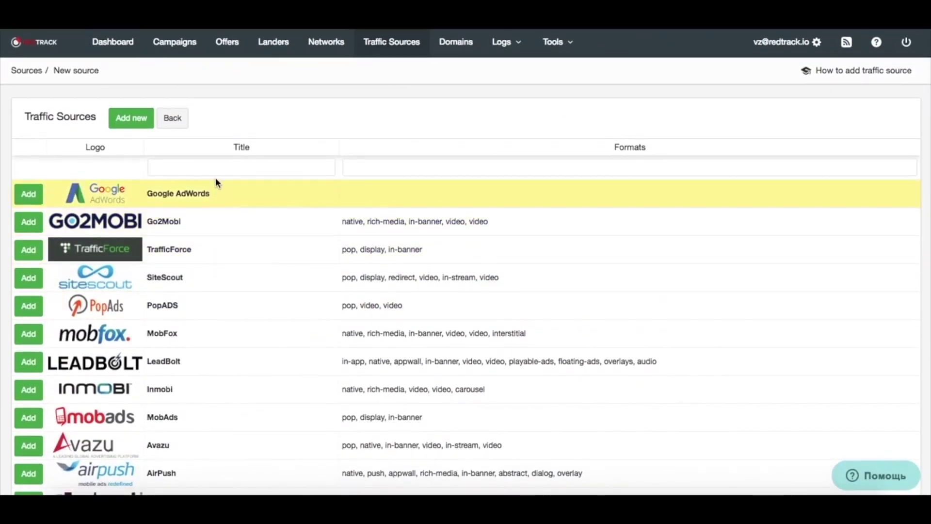
# Filter the catalog by title 'pr' and add the PropellerAds.com template
pyautogui.click(216, 171)
pyautogui.write('pr')
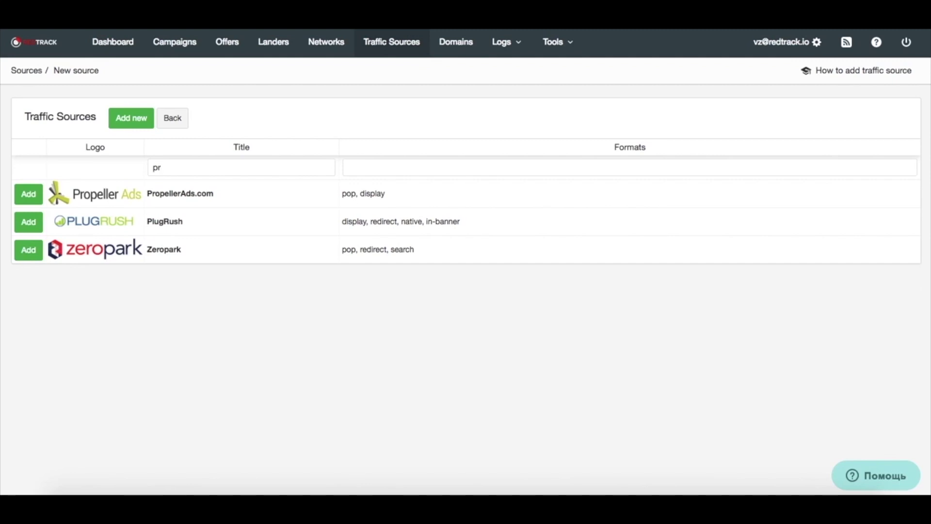
pyautogui.click(33, 195)
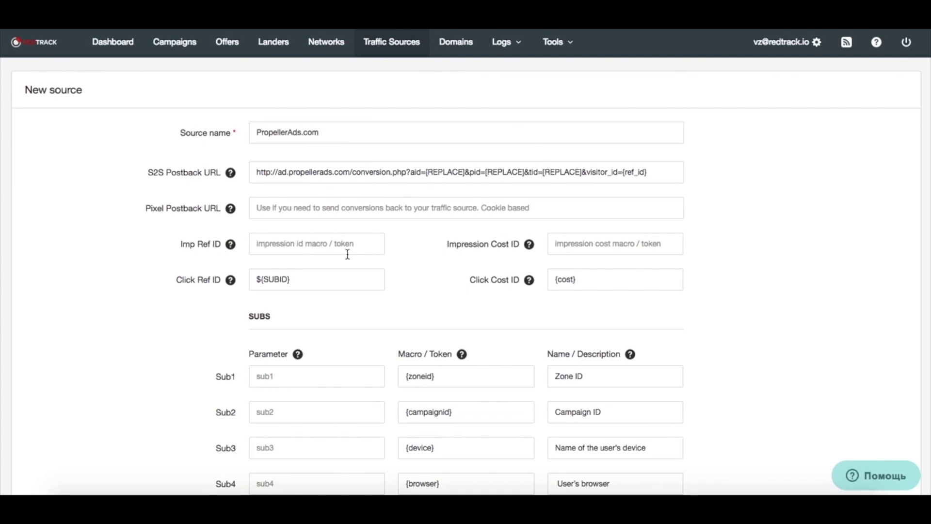
# Scroll through the prefilled PropellerAds.com form, reviewing its Subs and Fraudscore sections
pyautogui.scroll(-6, 372, 315)
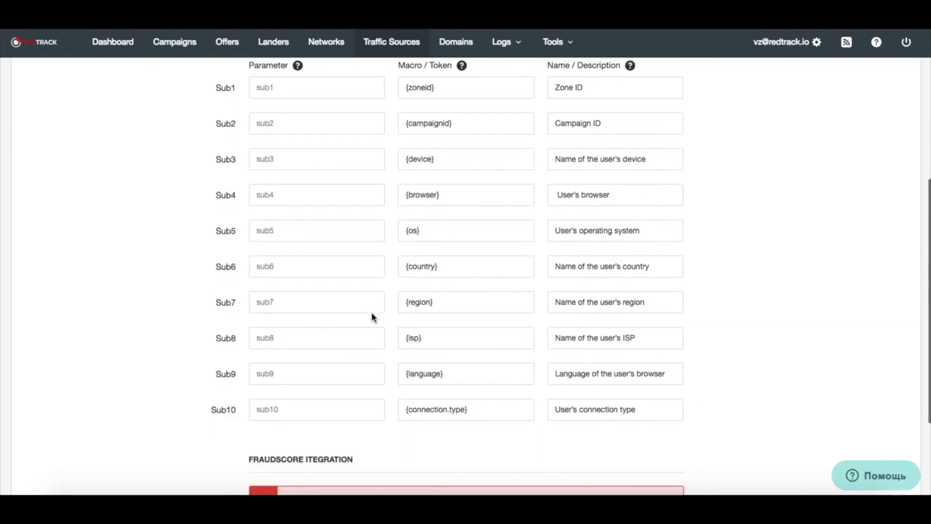
pyautogui.scroll(-3, 371, 317)
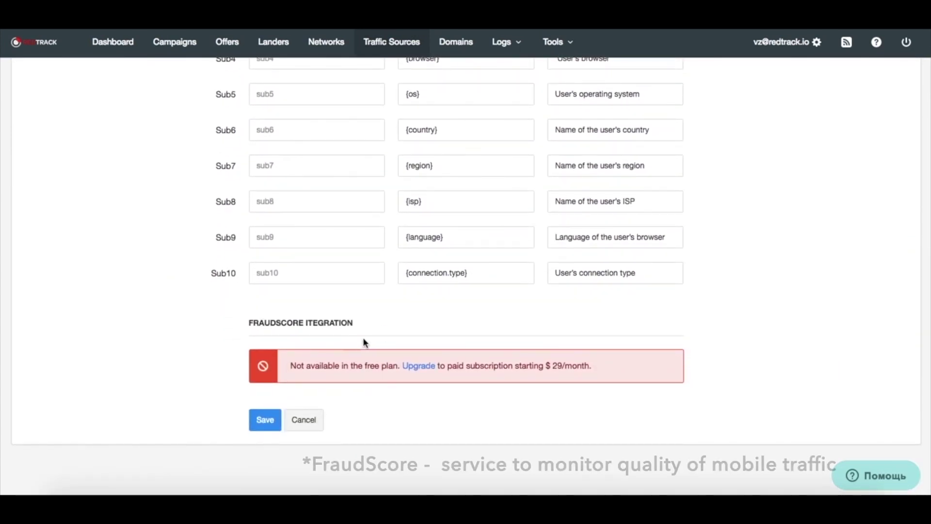
pyautogui.scroll(6, 395, 326)
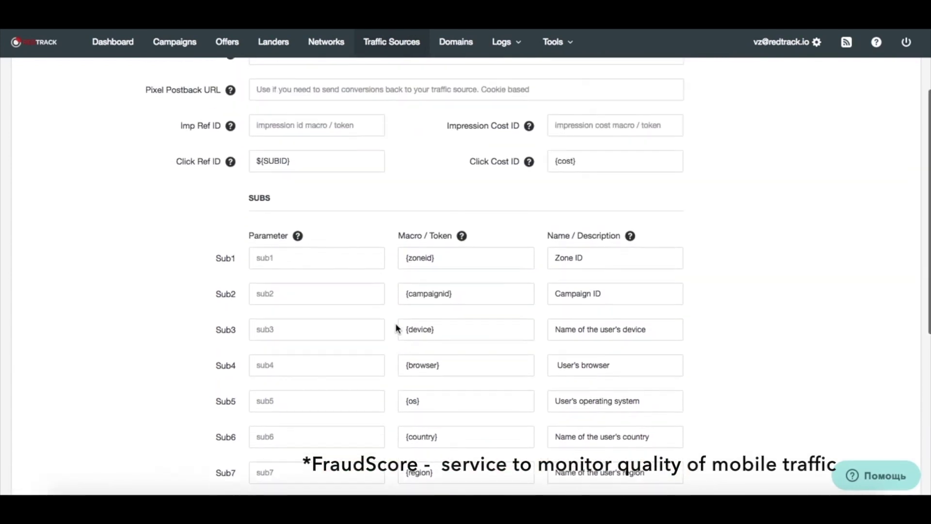
pyautogui.scroll(3, 396, 324)
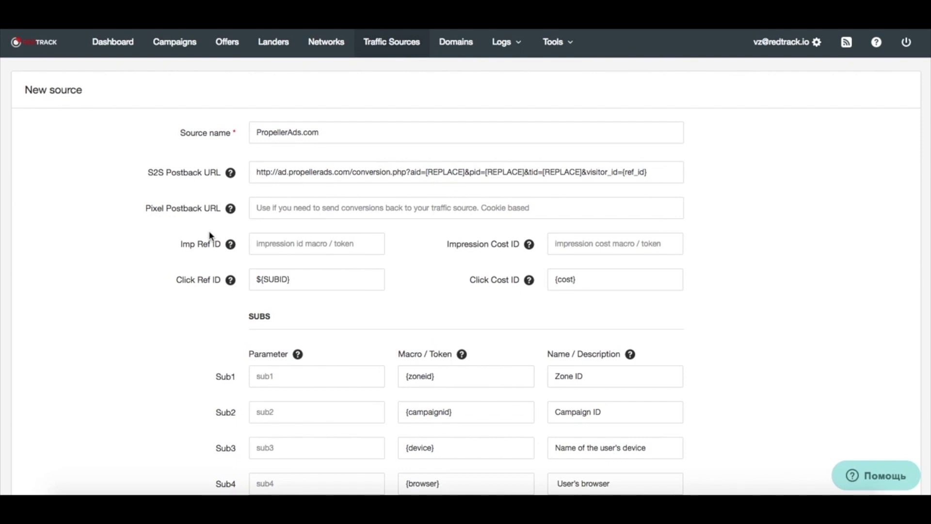
pyautogui.scroll(-2, 421, 338)
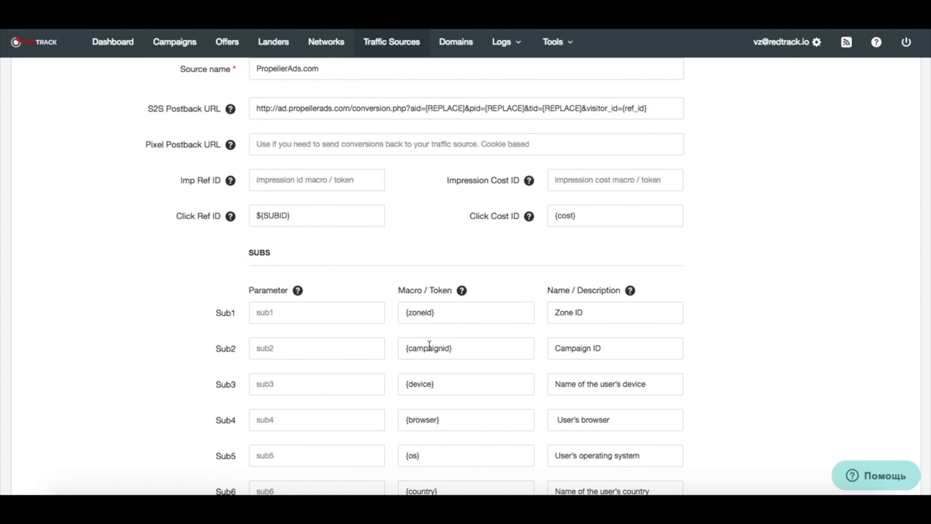
pyautogui.scroll(-3, 429, 345)
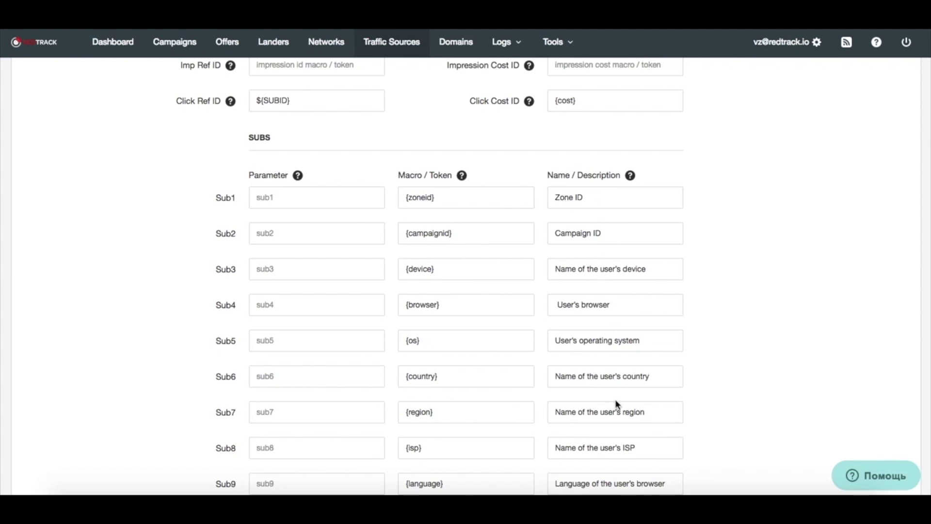
pyautogui.scroll(4, 591, 248)
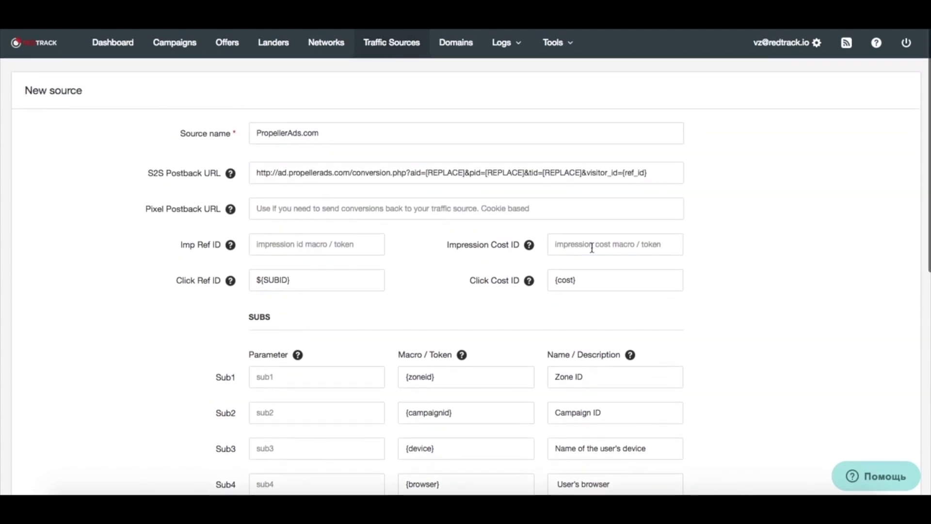
pyautogui.scroll(-9, 591, 248)
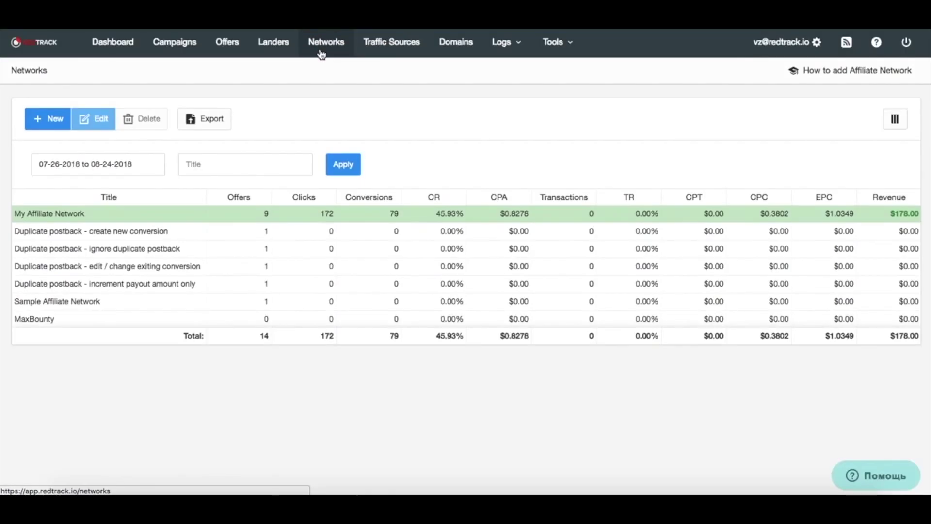
# Browse the affiliate network catalog, peek at the blank custom network form, and return
pyautogui.click(54, 119)
pyautogui.scroll(-8, 254, 329)
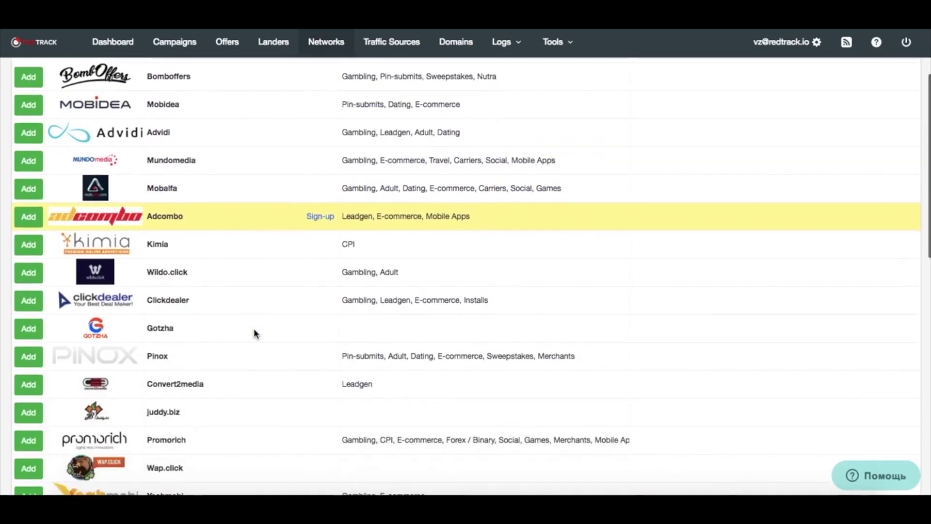
pyautogui.scroll(9, 254, 330)
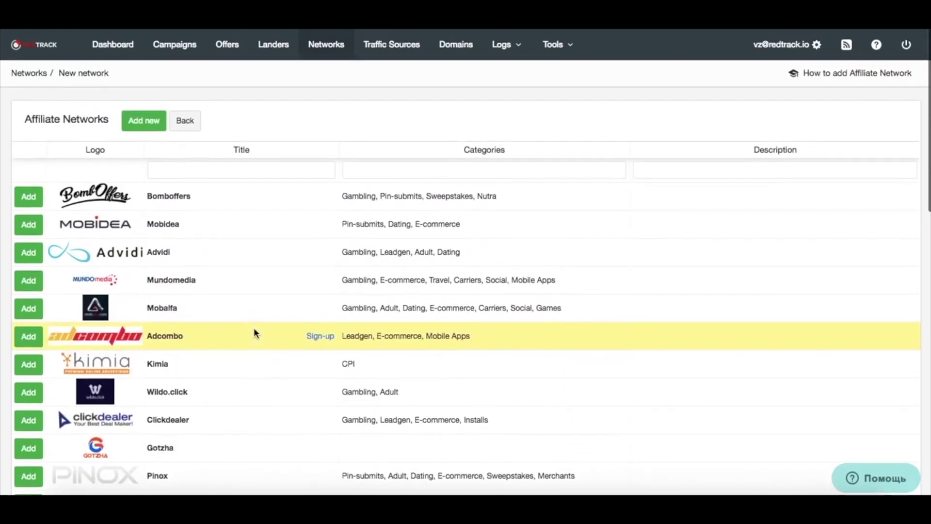
pyautogui.click(151, 119)
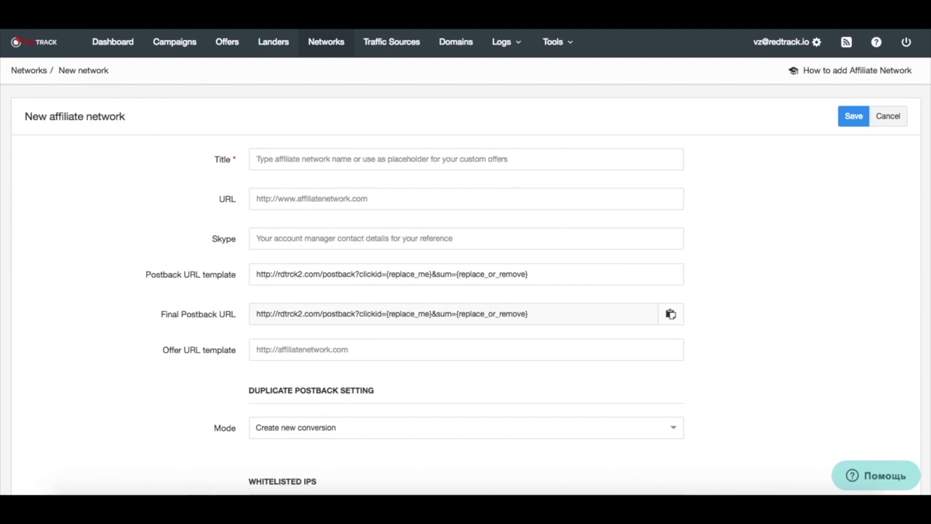
pyautogui.click(14, 22)
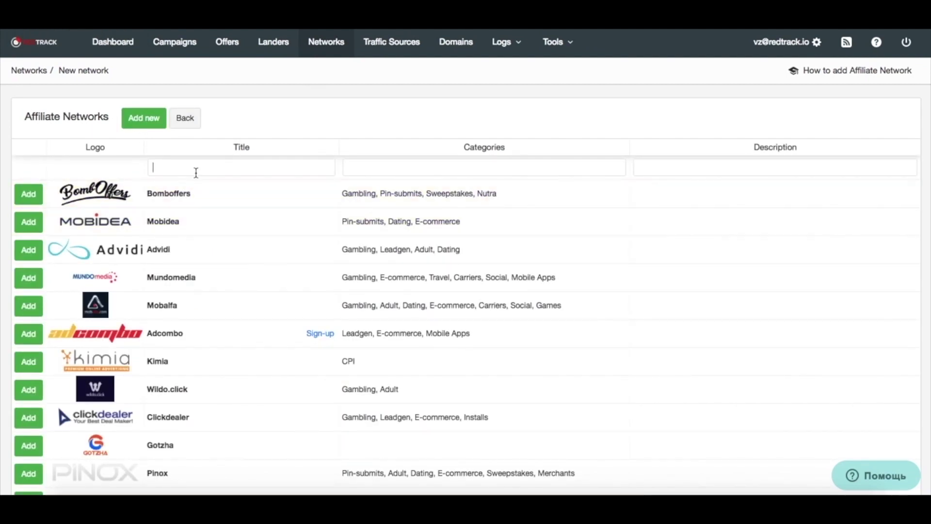
# Start a title filter on the network catalog, typing 'm' then clearing it
pyautogui.click(196, 172)
pyautogui.write('m')
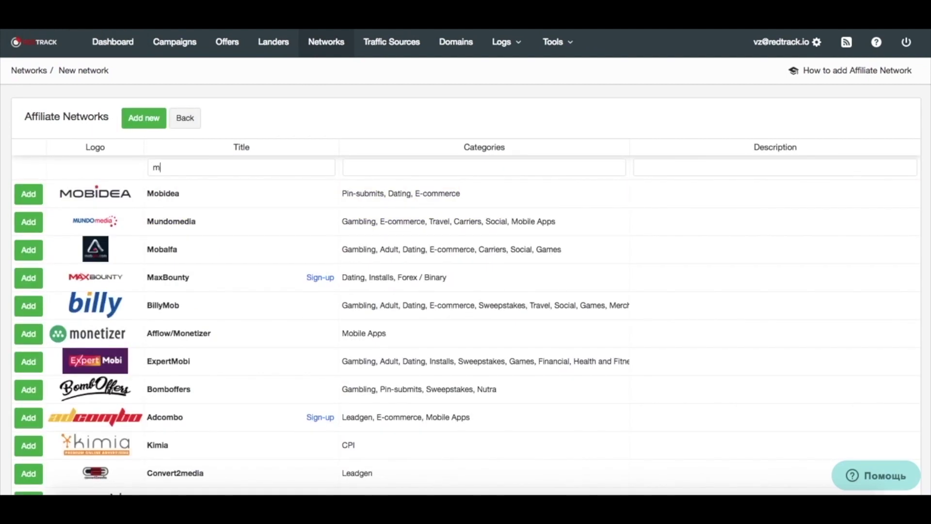
pyautogui.press('BackSpace')
# Filter the catalog by 'pee' and add the Peerfly network template
pyautogui.write('pee')
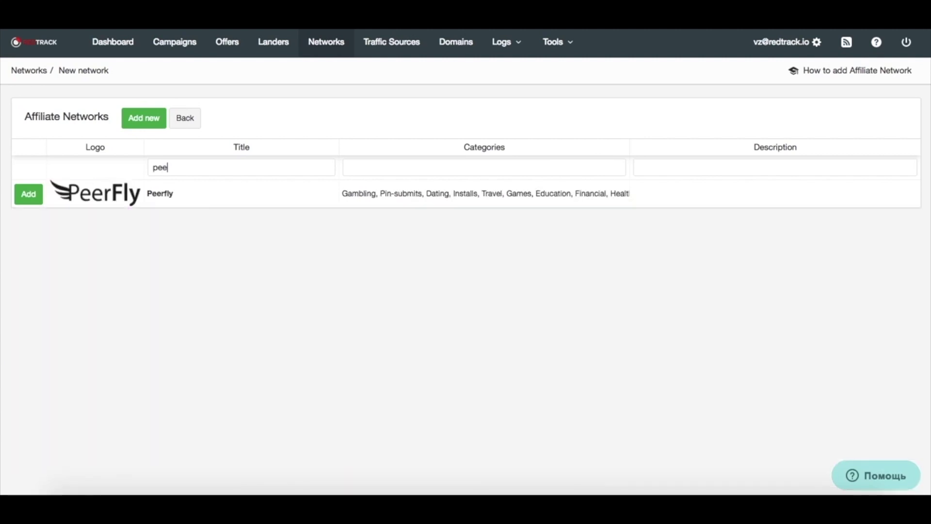
pyautogui.click(28, 194)
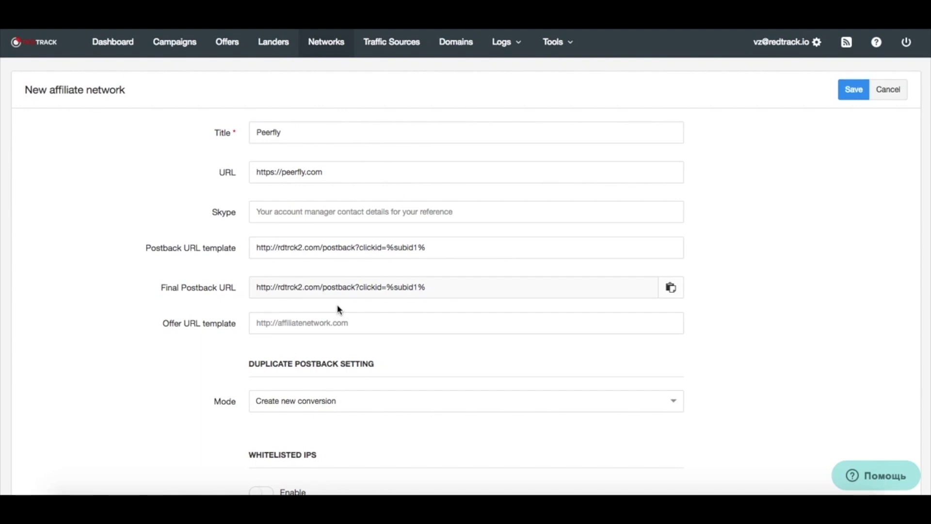
pyautogui.scroll(-3, 338, 309)
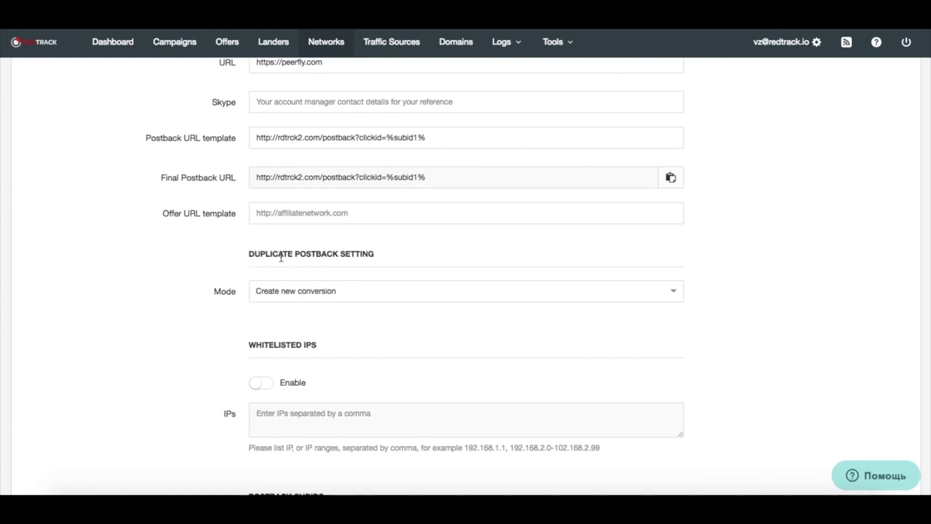
# Leave the duplicate postback Mode on Create new conversion and review the Peerfly form
pyautogui.click(279, 293)
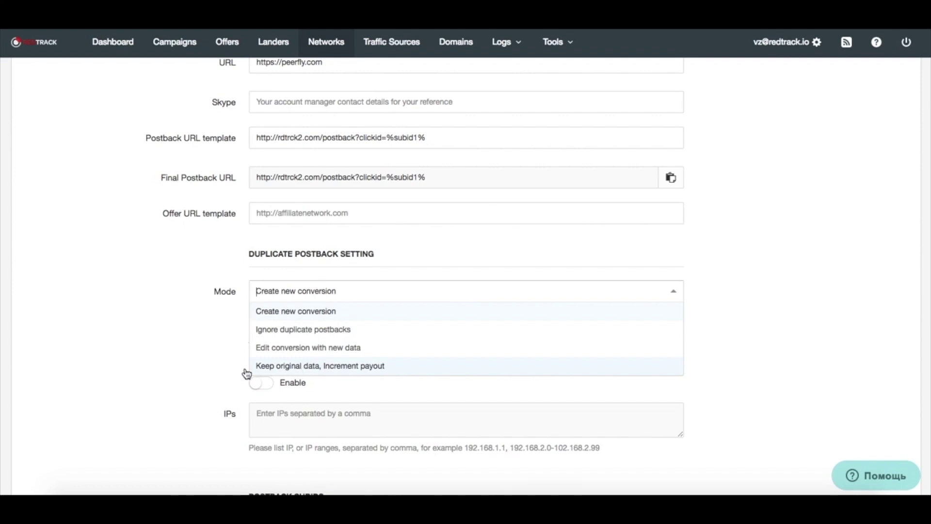
pyautogui.click(170, 362)
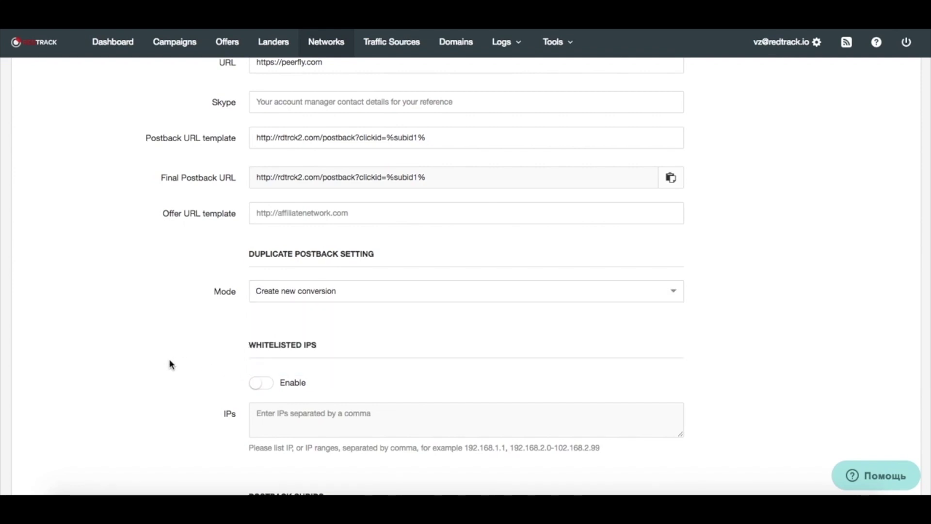
pyautogui.scroll(-5, 169, 360)
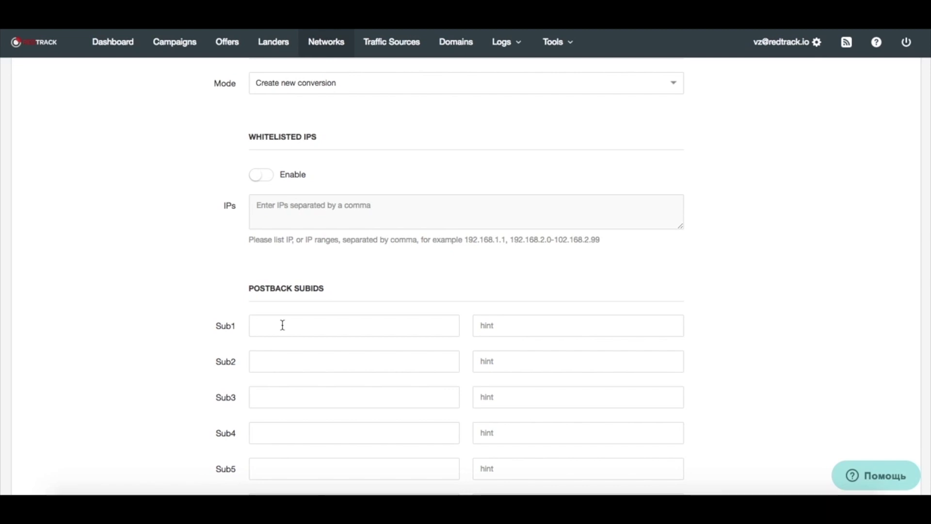
pyautogui.scroll(7, 92, 184)
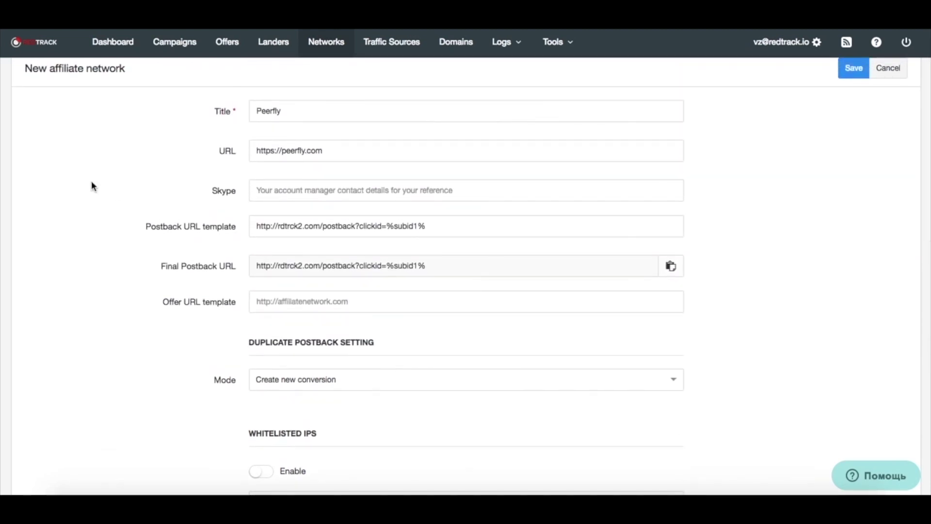
# Start a new offer with MaxBounty as its affiliate network
pyautogui.click(232, 51)
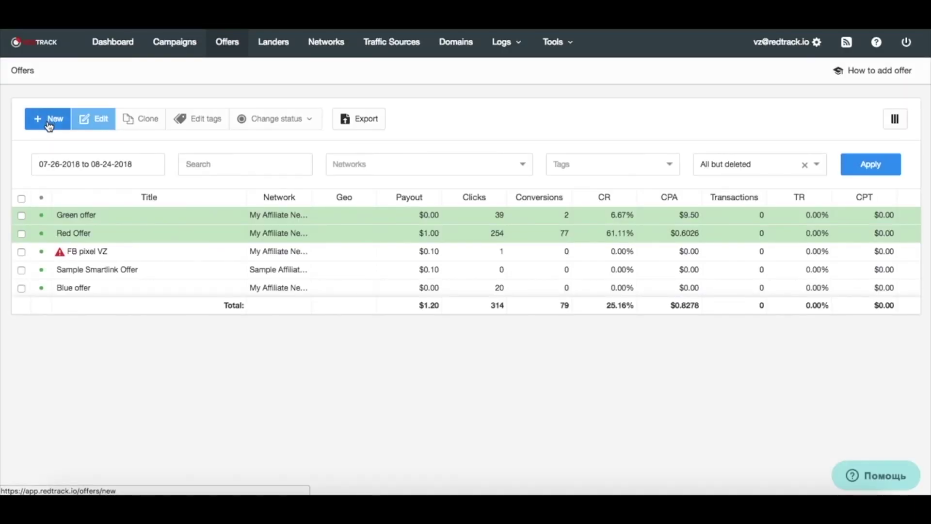
pyautogui.click(49, 124)
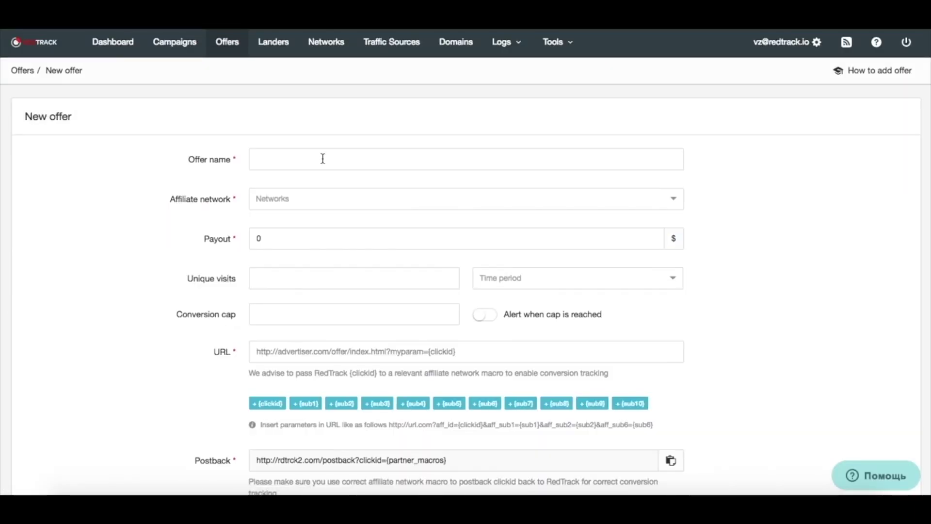
pyautogui.click(671, 206)
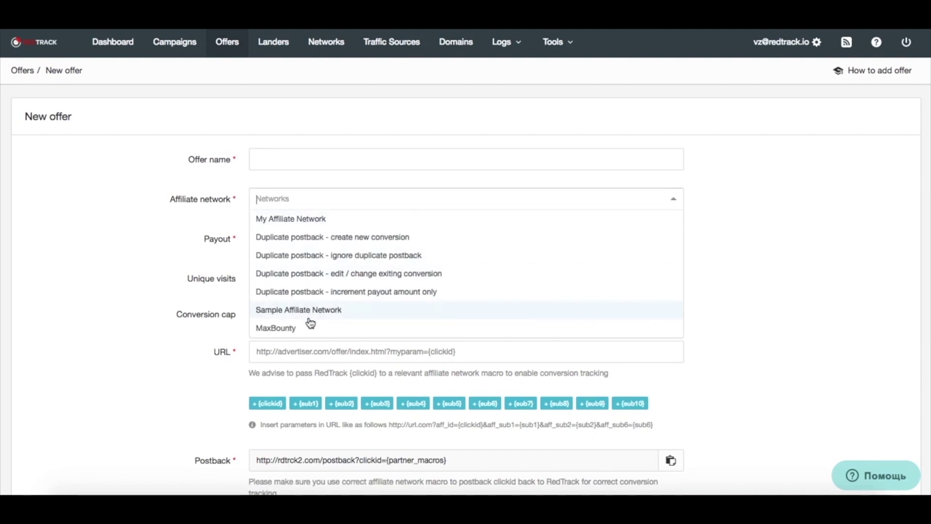
pyautogui.scroll(-2, 311, 323)
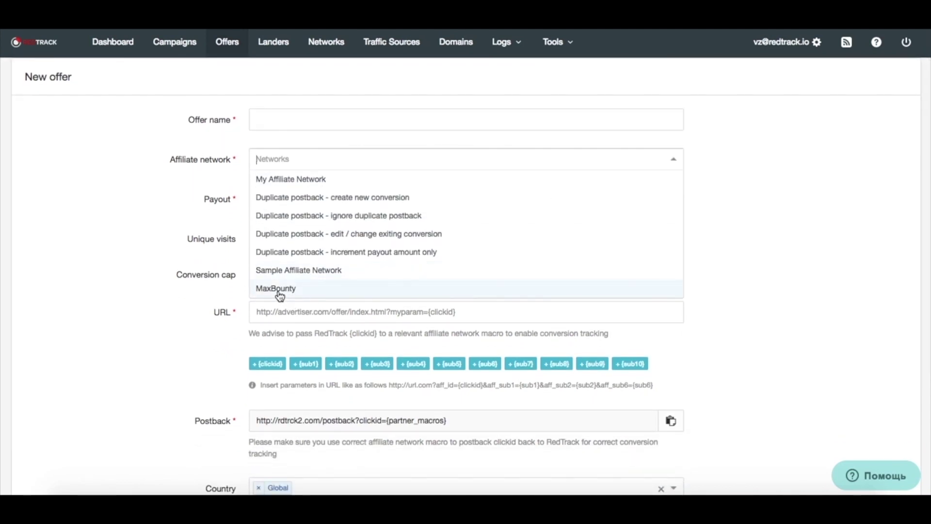
pyautogui.click(276, 289)
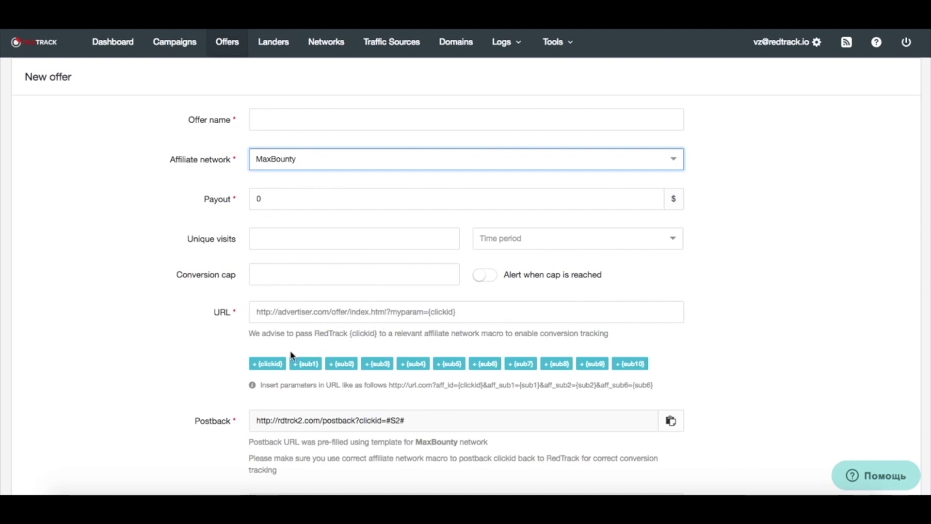
# Add &s2={clickid} to the offer URL using the {clickid} macro
pyautogui.click(268, 363)
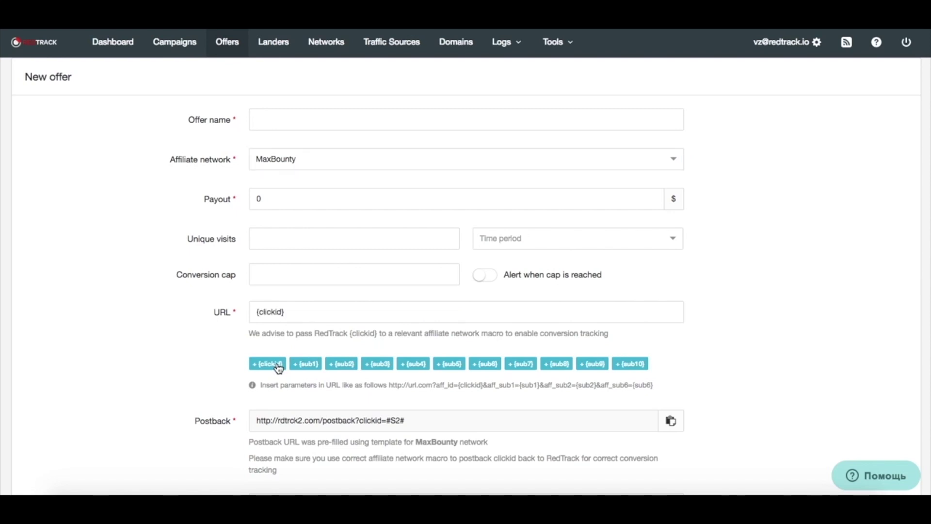
pyautogui.click(257, 312)
pyautogui.write('&s2')
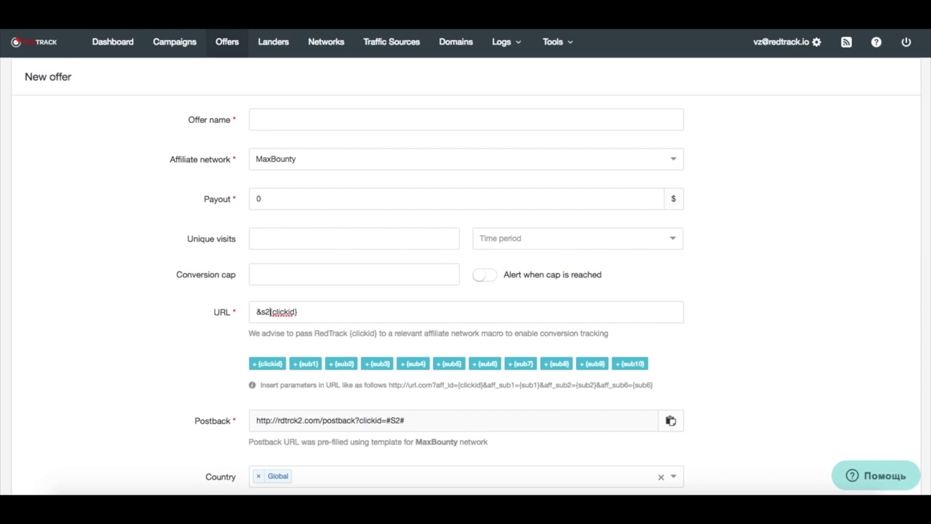
pyautogui.write('=')
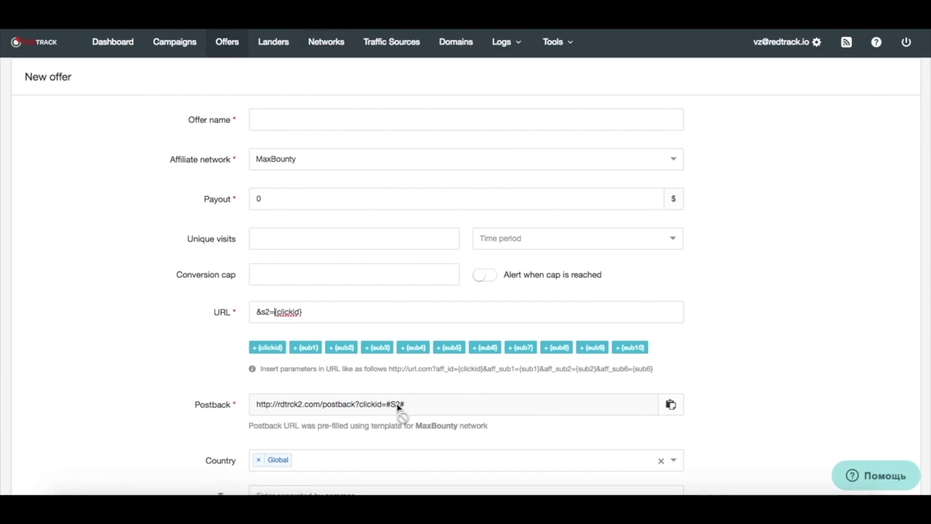
pyautogui.scroll(-3, 399, 406)
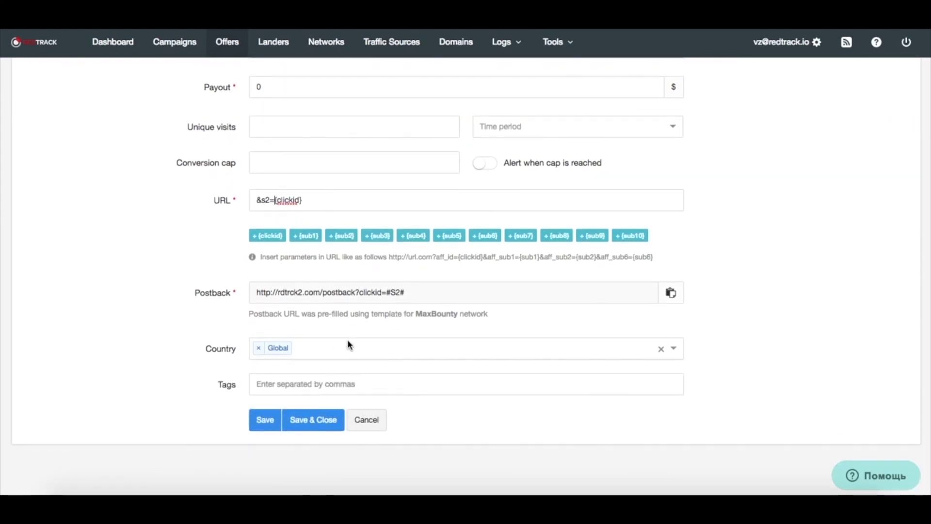
pyautogui.scroll(4, 347, 339)
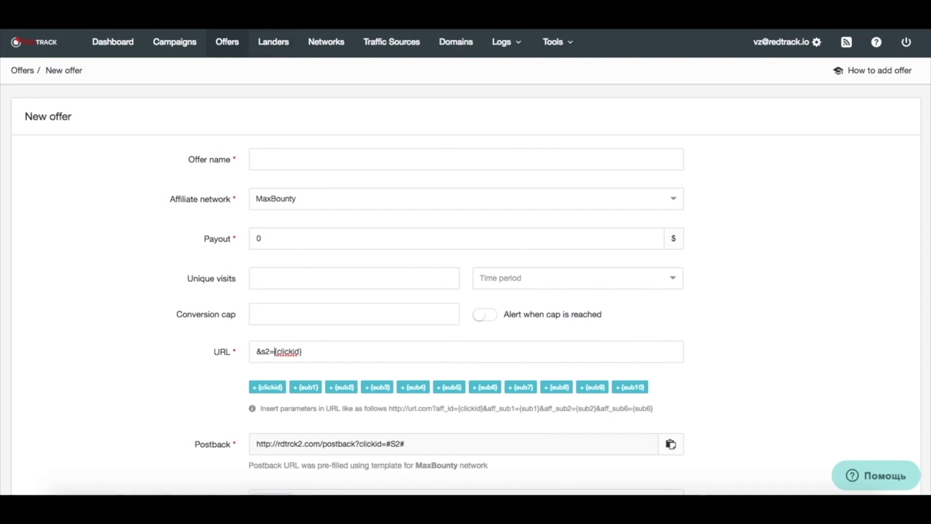
pyautogui.click(285, 44)
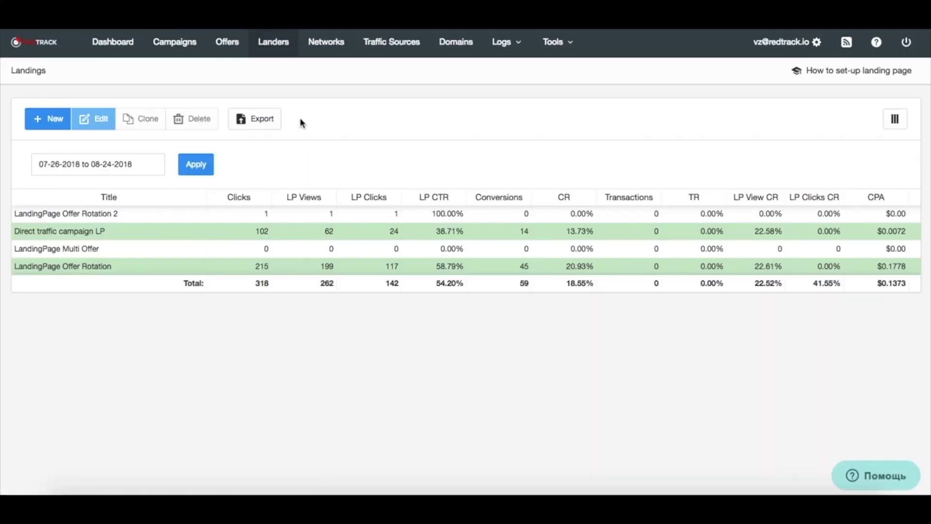
# Look at the new landing page form, return to Landers, then go to Campaigns
pyautogui.click(41, 121)
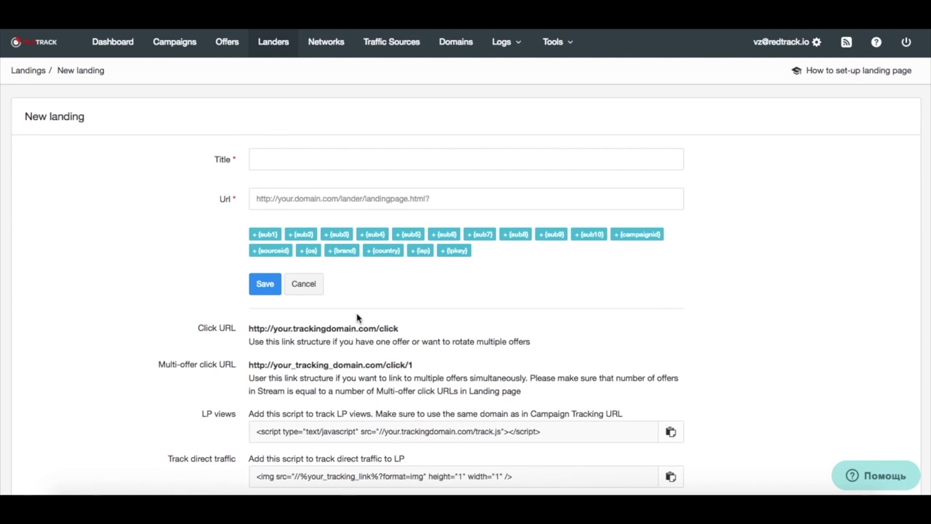
pyautogui.scroll(-3, 358, 315)
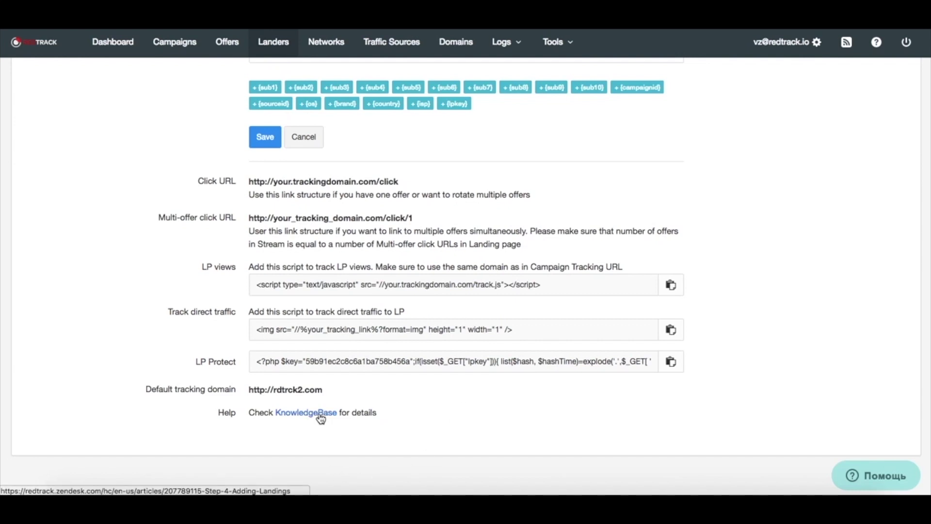
pyautogui.scroll(3, 580, 196)
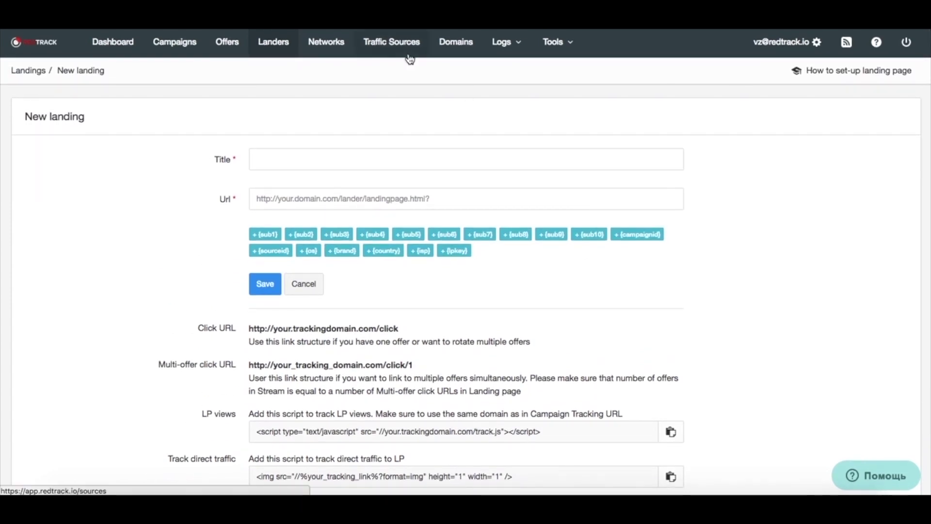
pyautogui.click(270, 47)
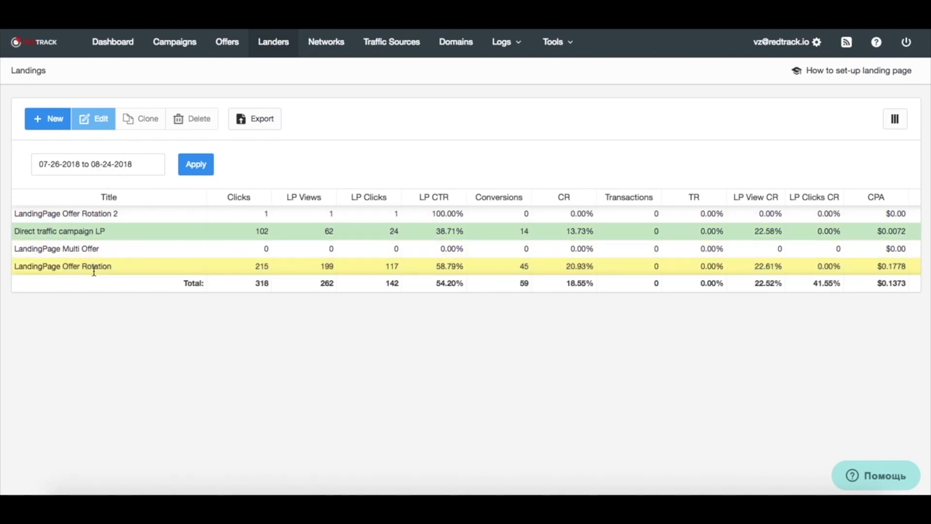
pyautogui.click(174, 44)
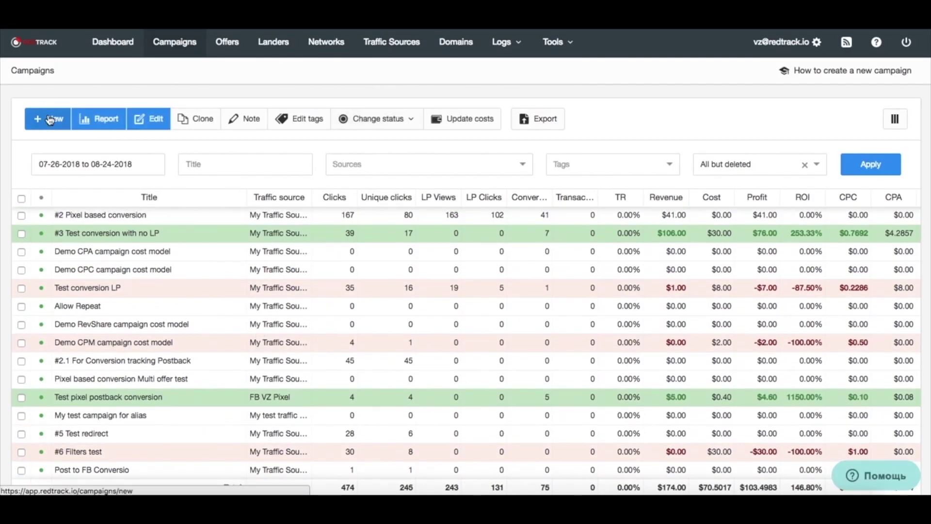
# Name the new campaign 'Test campaign demo' with My Traffic Source as its source
pyautogui.click(48, 117)
pyautogui.click(170, 164)
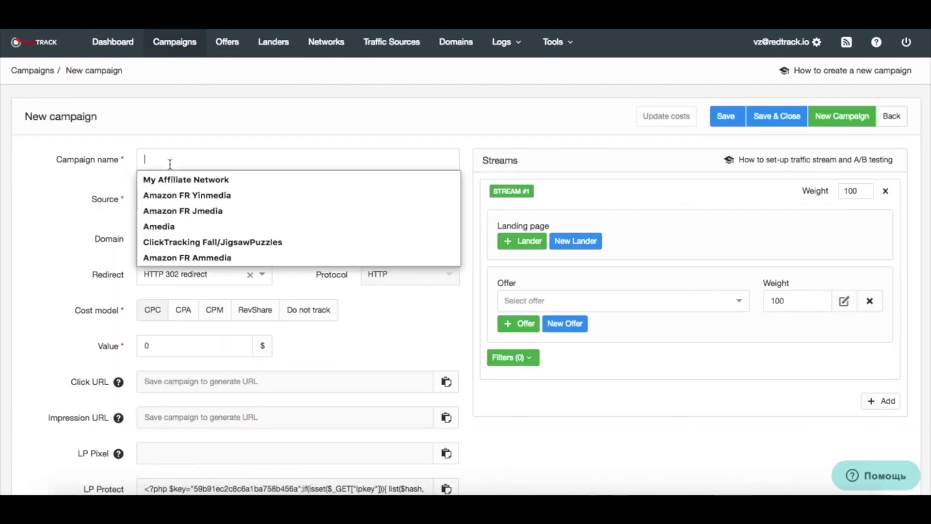
pyautogui.write('Te')
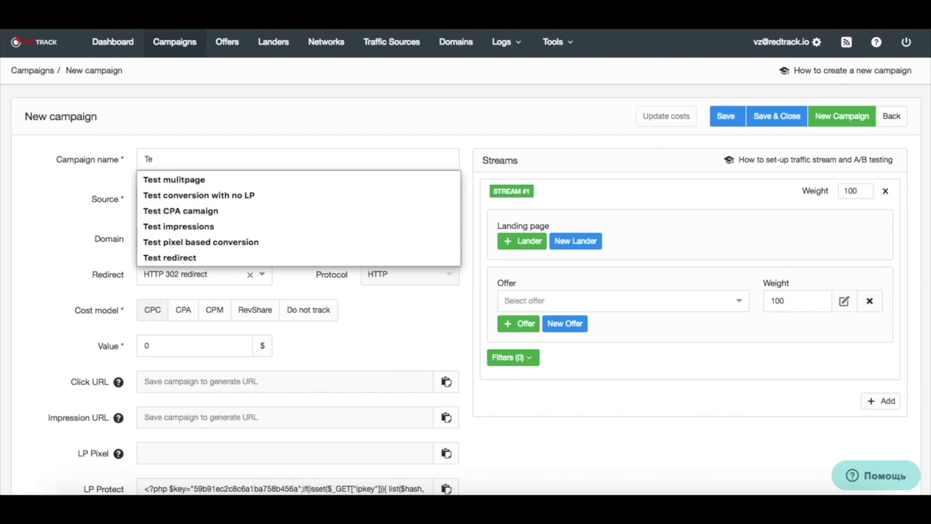
pyautogui.write('st ca')
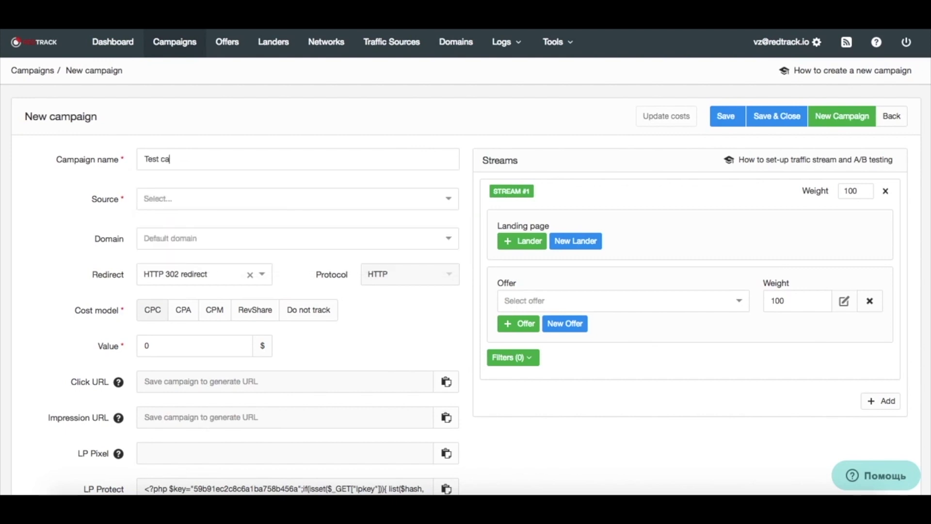
pyautogui.write('mpaign demo')
pyautogui.click(157, 197)
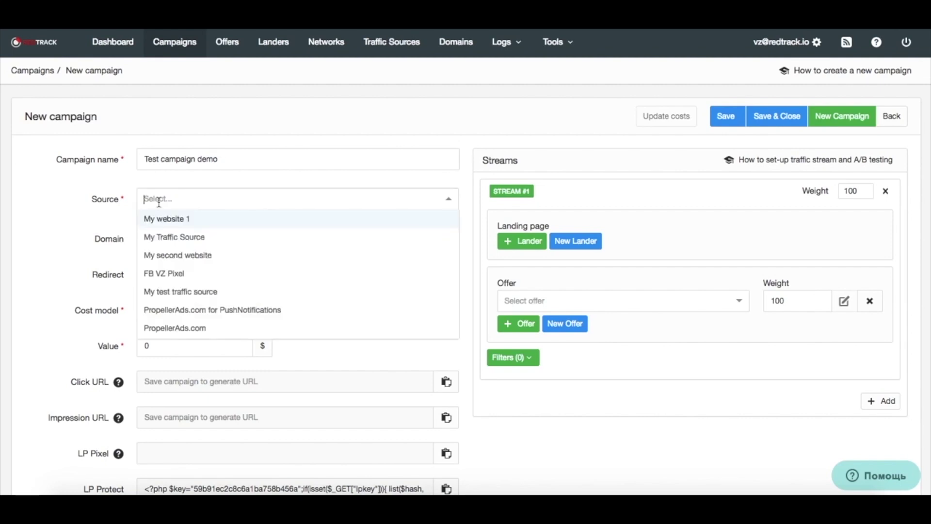
pyautogui.click(182, 239)
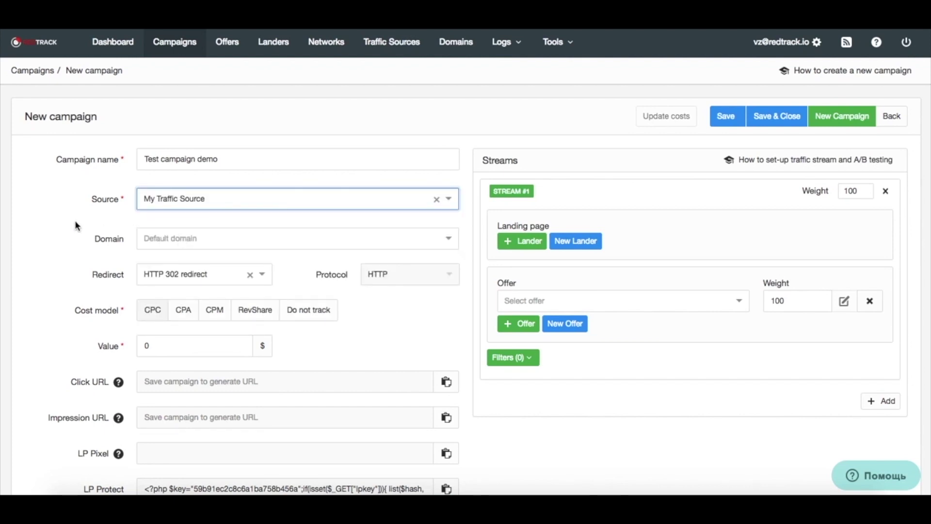
# Add LandingPage Offer Rotation as the stream's lander
pyautogui.click(536, 241)
pyautogui.click(537, 240)
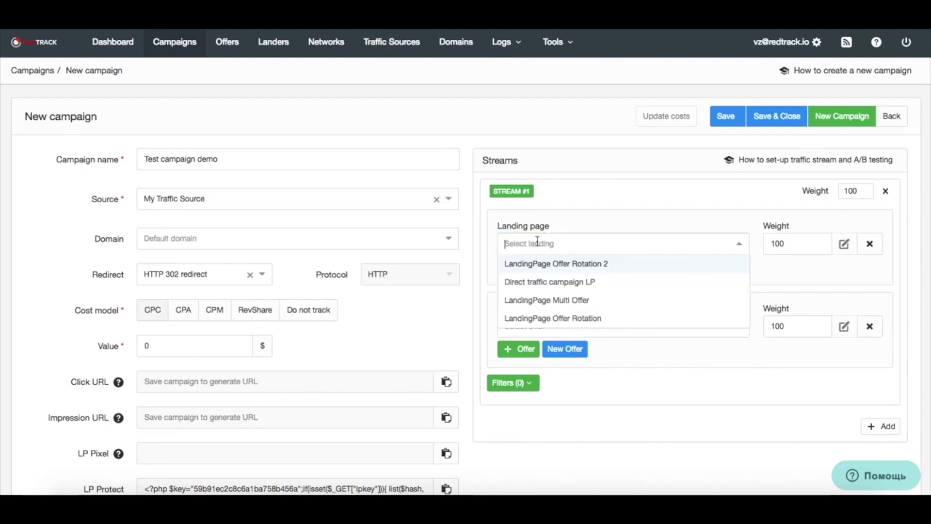
pyautogui.click(554, 320)
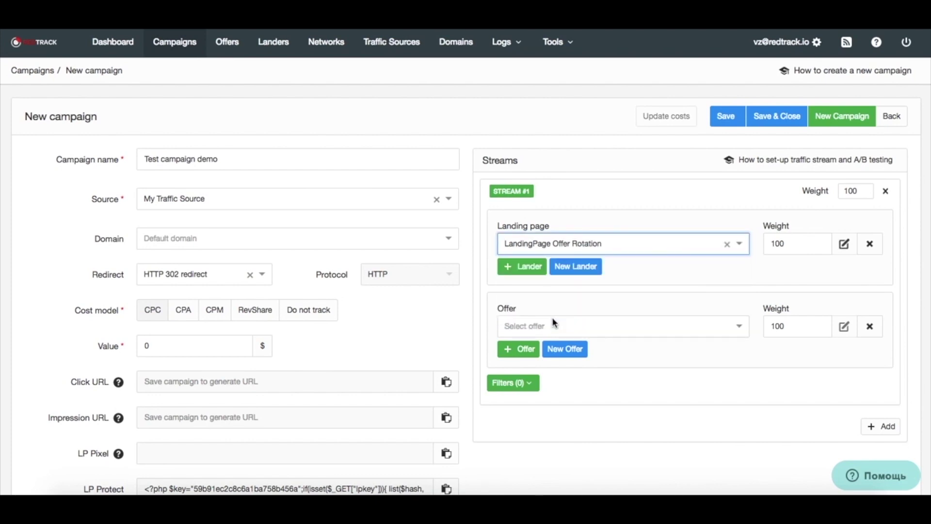
# Add Red, Green and Blue offers to the stream, weighted 33 each
pyautogui.click(536, 329)
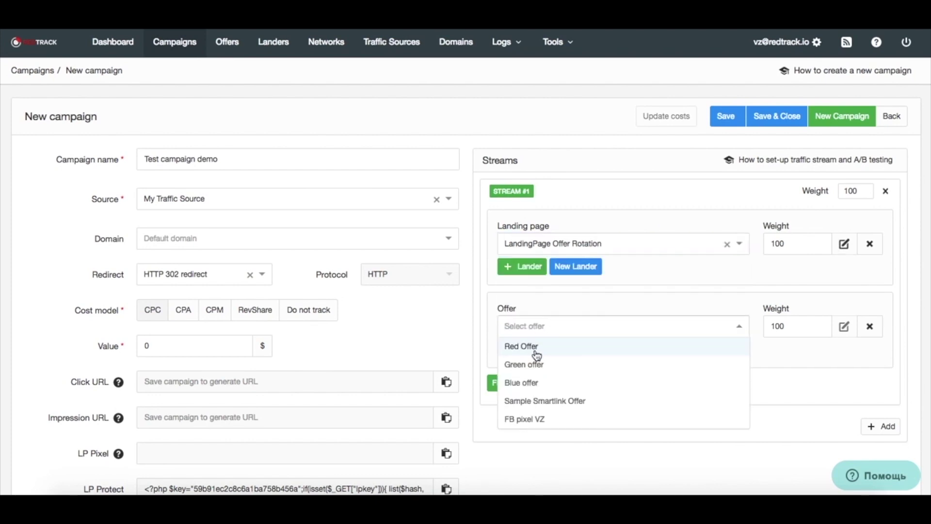
pyautogui.click(536, 346)
pyautogui.click(534, 349)
pyautogui.click(536, 351)
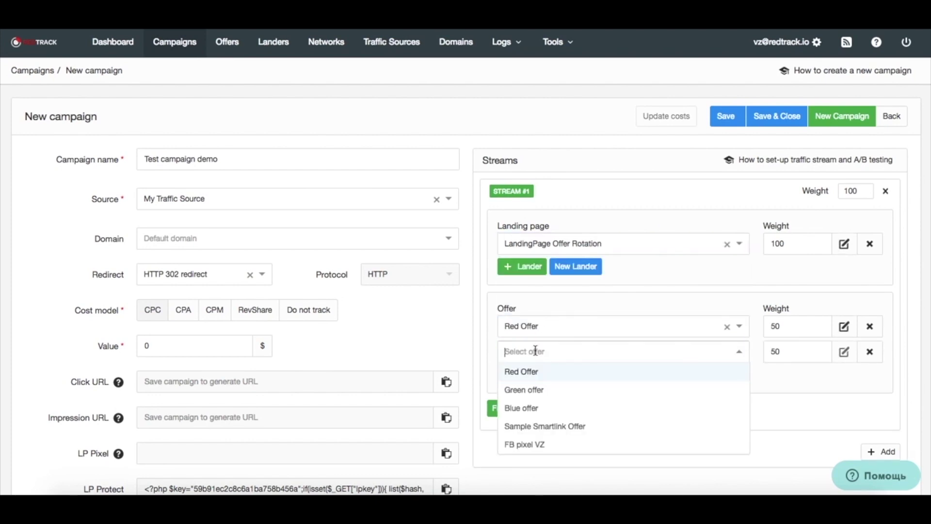
pyautogui.click(535, 389)
pyautogui.click(519, 374)
pyautogui.click(537, 377)
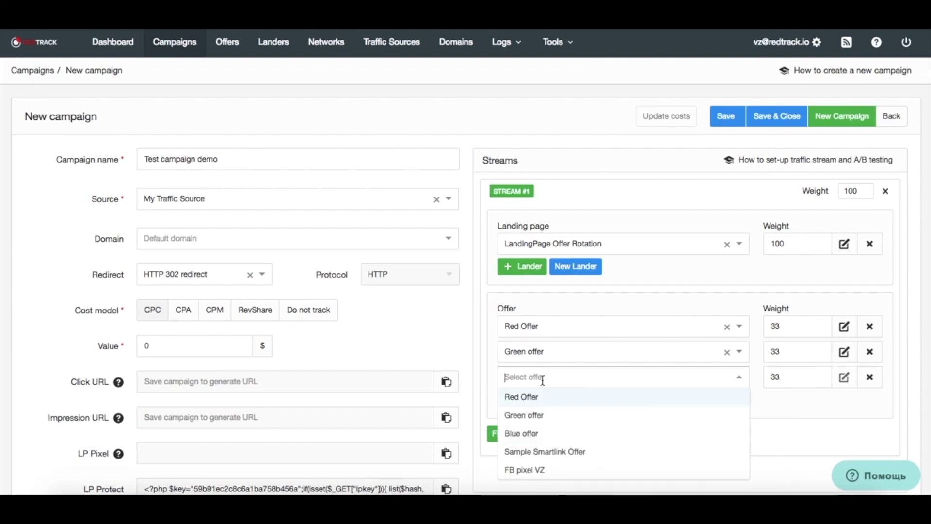
pyautogui.click(533, 433)
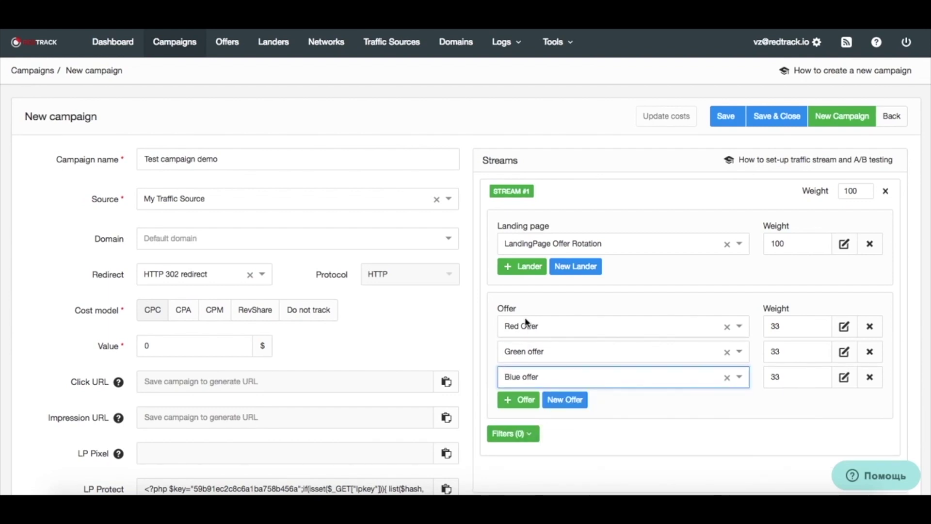
pyautogui.click(591, 451)
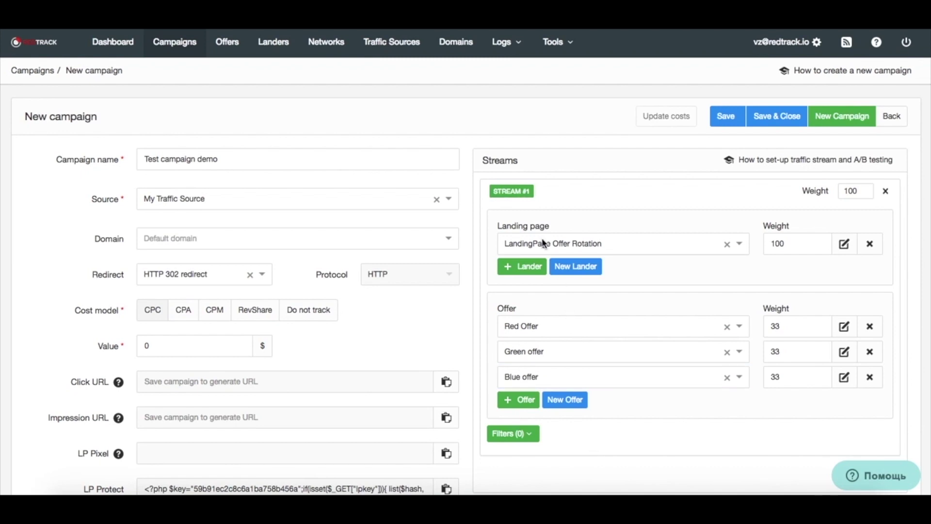
pyautogui.scroll(-2, 615, 243)
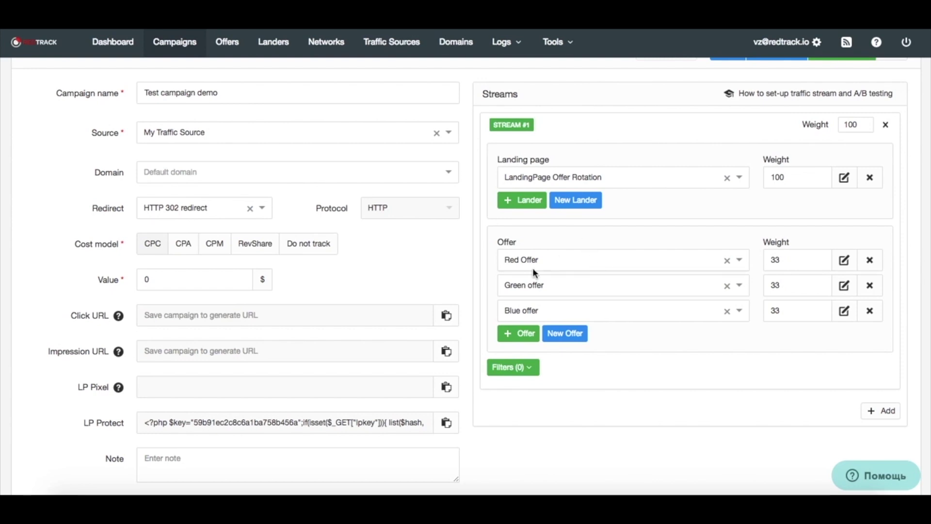
# Try a 10000 weight for Red Offer, then set it back to 33
pyautogui.click(787, 258)
pyautogui.press('BackSpace')
pyautogui.press('BackSpace')
pyautogui.write('0')
pyautogui.press('BackSpace')
pyautogui.write('10000')
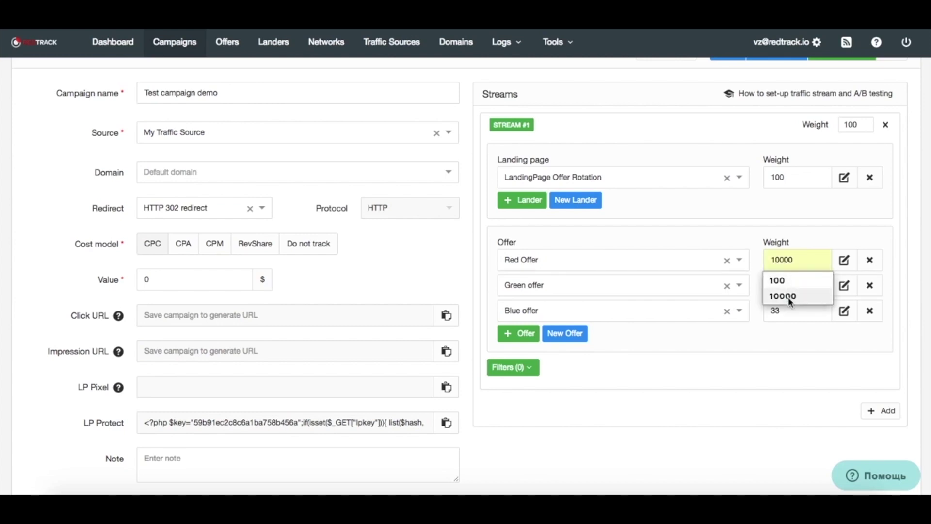
pyautogui.click(787, 297)
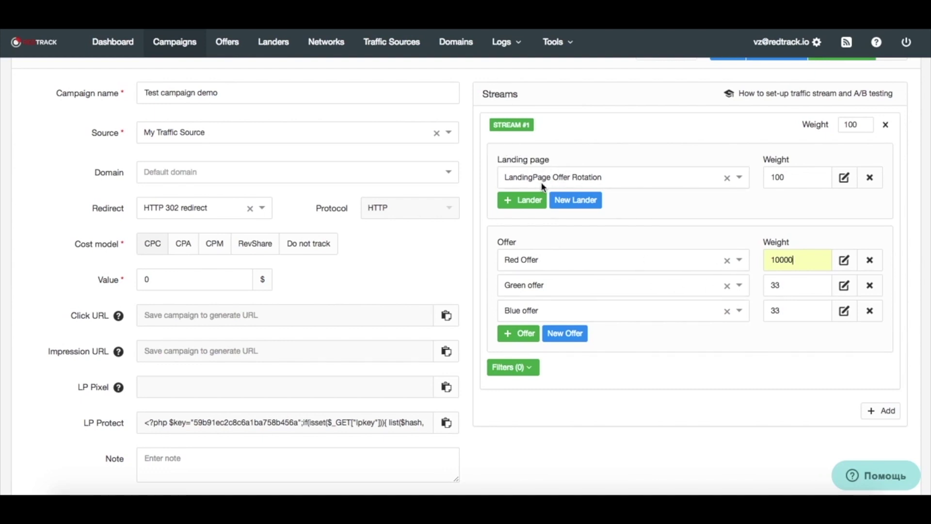
pyautogui.press('BackSpace')
pyautogui.press('BackSpace')
pyautogui.press('BackSpace')
pyautogui.press('BackSpace')
pyautogui.press('BackSpace')
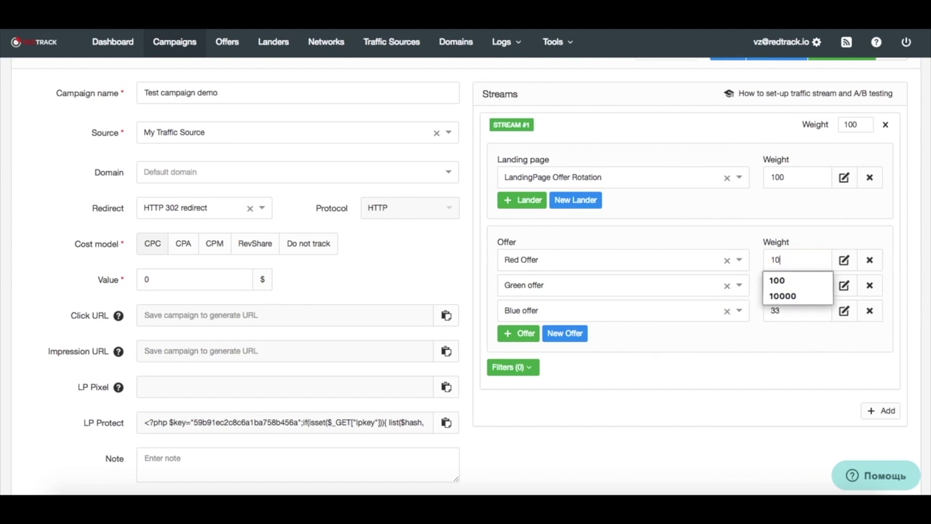
pyautogui.write('0')
pyautogui.press('BackSpace')
pyautogui.write('33')
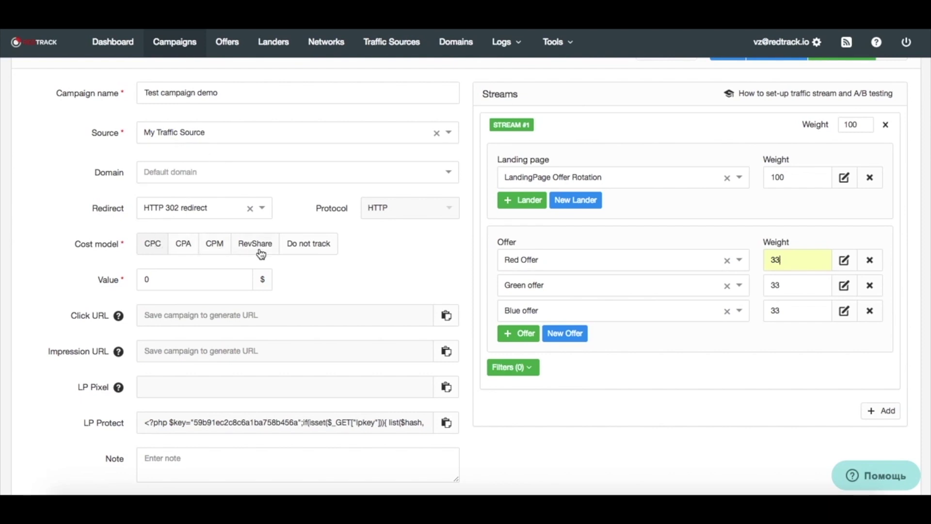
# Set the campaign's Cost model to Do not track
pyautogui.click(317, 248)
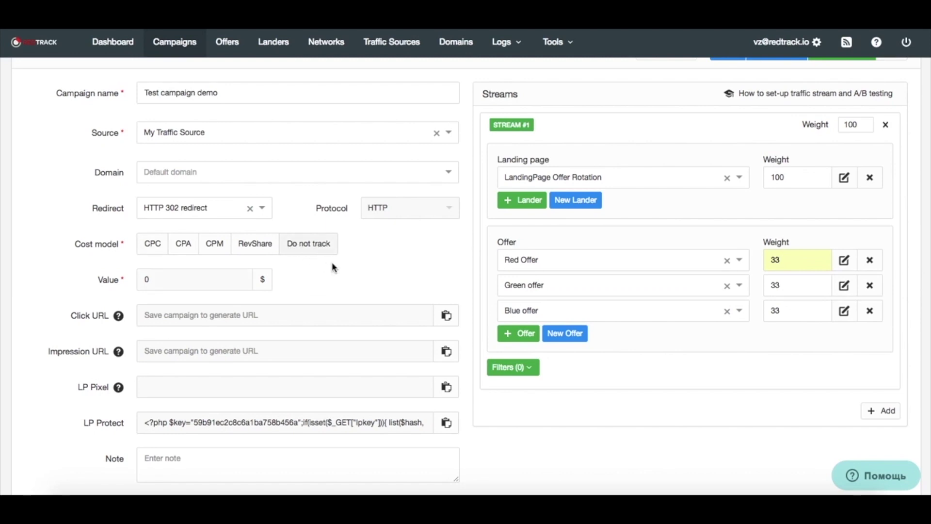
pyautogui.scroll(-5, 332, 265)
pyautogui.scroll(6, 332, 264)
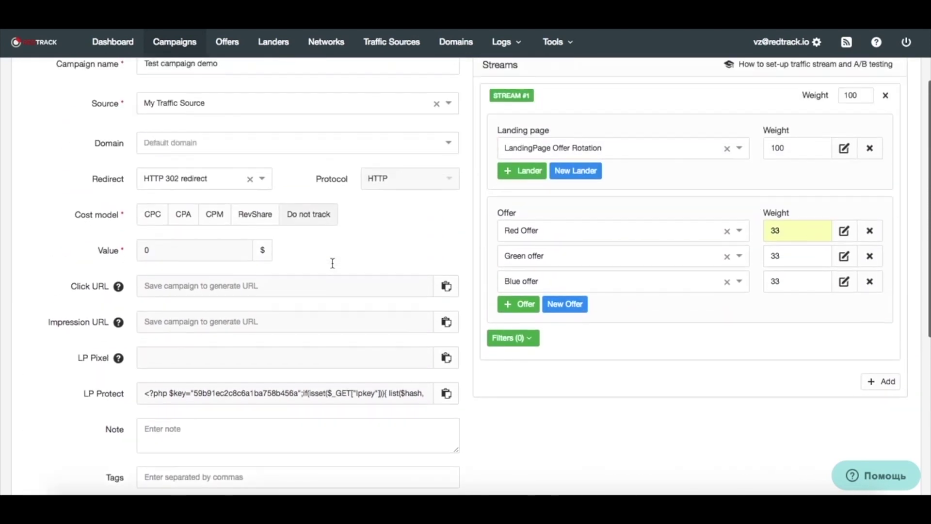
# Save Test campaign demo and copy its generated Click URL
pyautogui.click(726, 121)
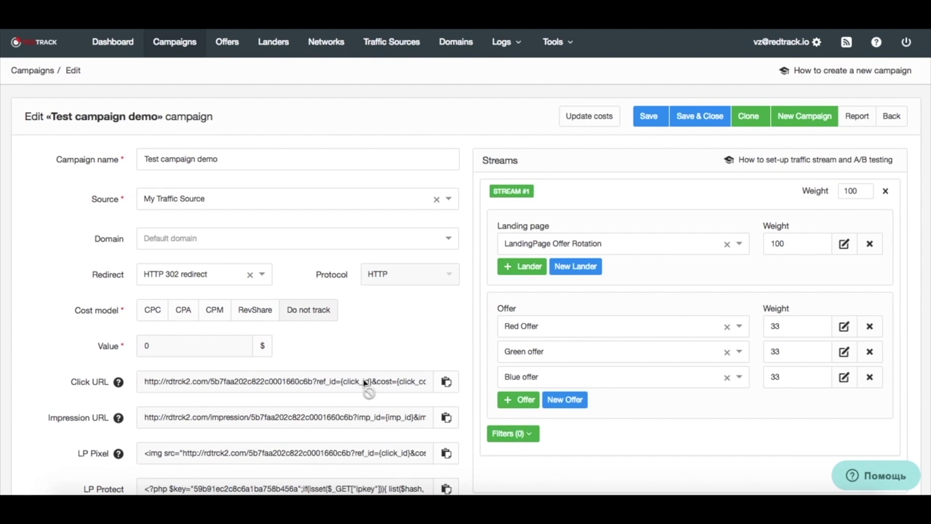
pyautogui.click(445, 382)
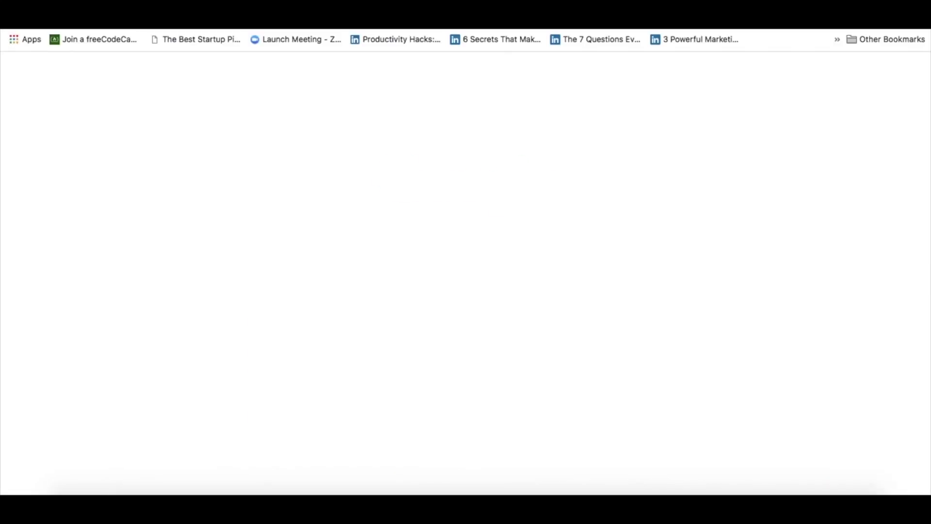
# Load the copied click URL in several new Chrome tabs and follow the landing link to an offer
pyautogui.press('super+v')
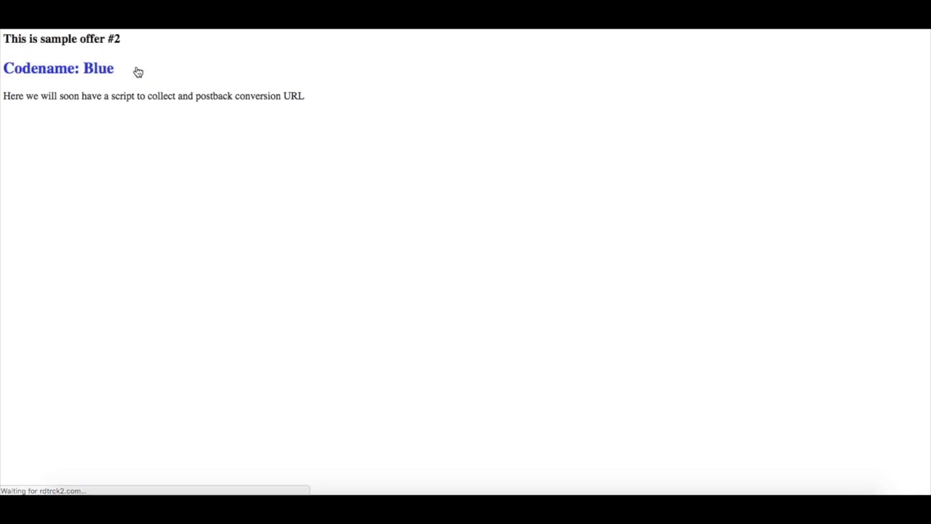
pyautogui.press('super+t')
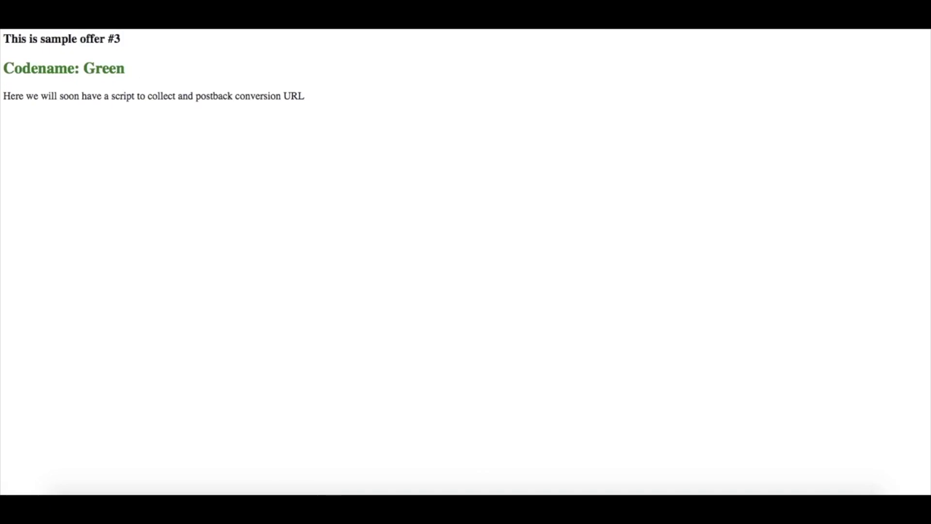
pyautogui.press('super+t')
pyautogui.press('super+v')
pyautogui.press('super+t')
pyautogui.press('super+v')
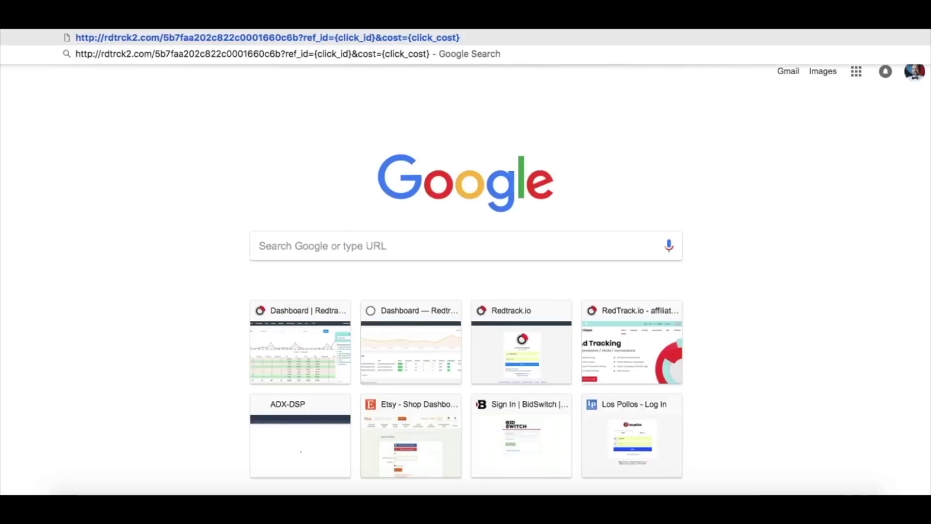
pyautogui.press('Return')
pyautogui.click(139, 68)
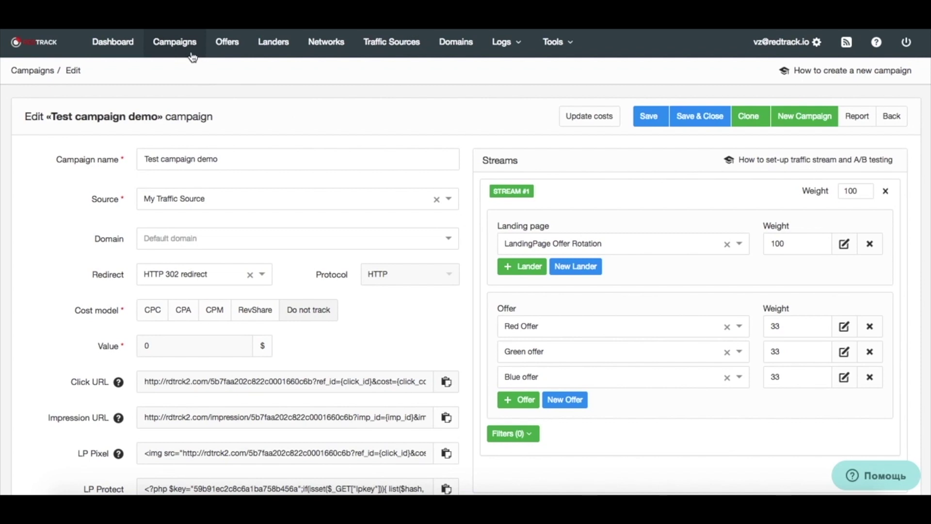
# Back on the Campaigns list, limit the date range to Today and sort by Clicks
pyautogui.click(189, 54)
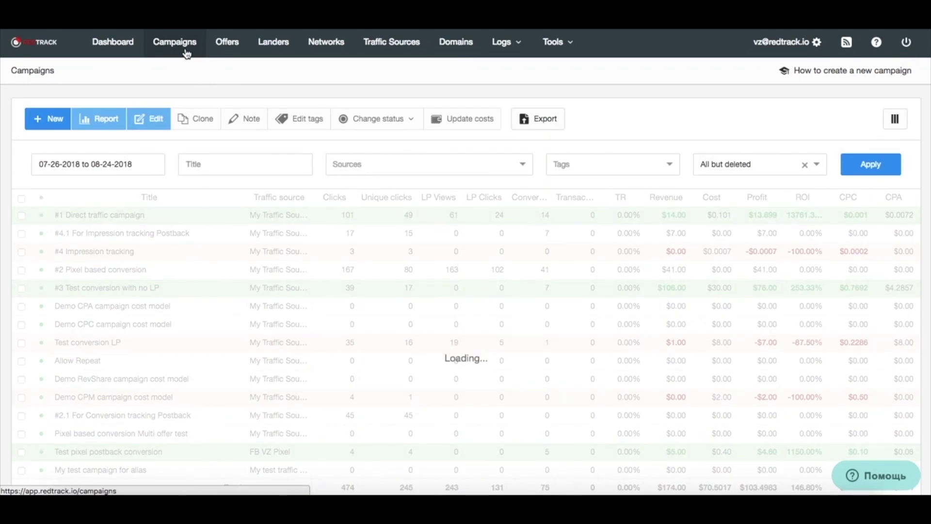
pyautogui.click(107, 160)
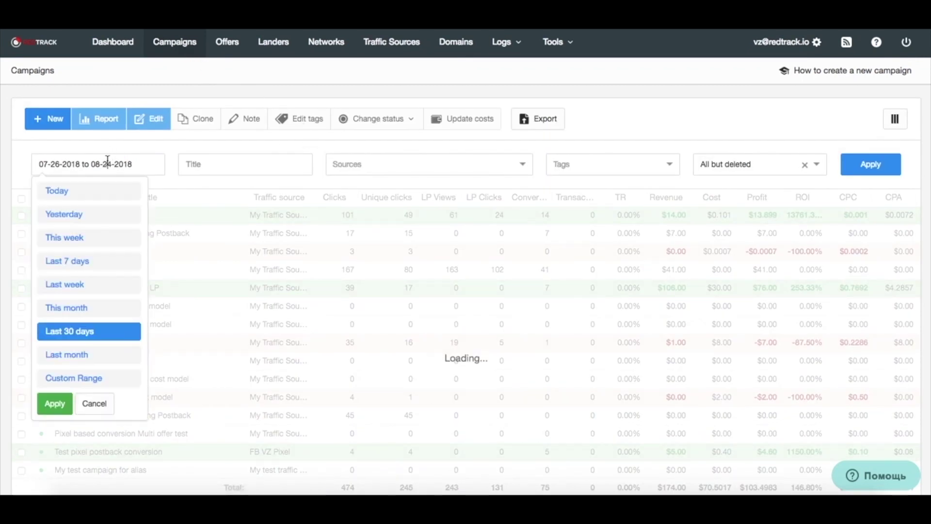
pyautogui.click(56, 189)
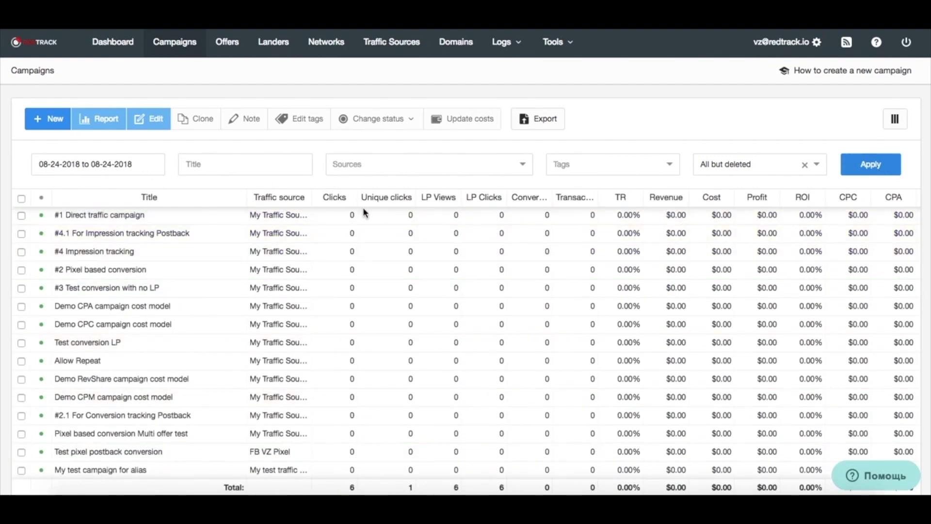
pyautogui.click(339, 201)
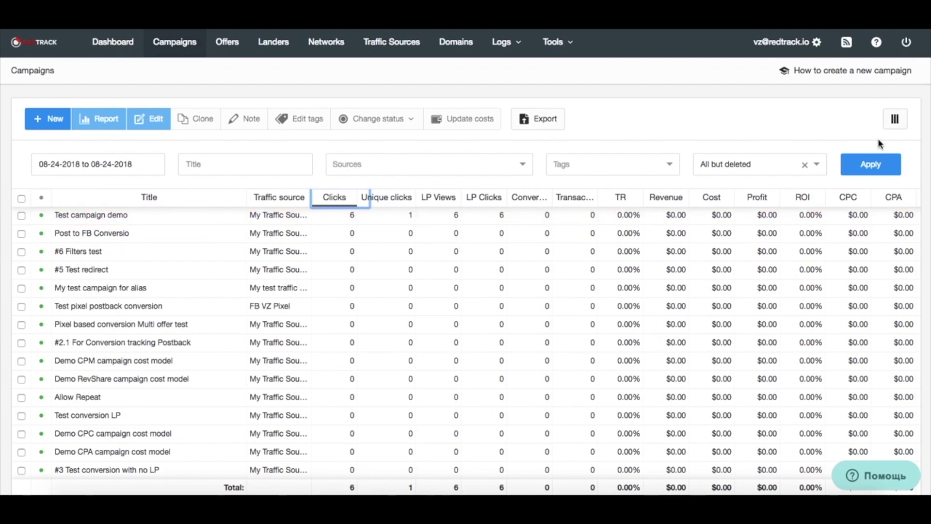
# Turn on the Impressions and CTR columns in the table column settings
pyautogui.click(902, 120)
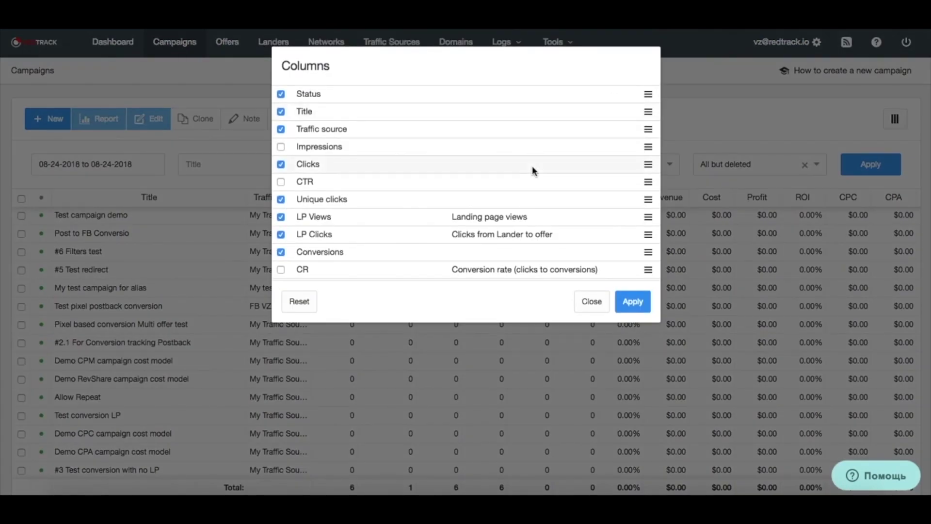
pyautogui.click(282, 148)
pyautogui.click(280, 183)
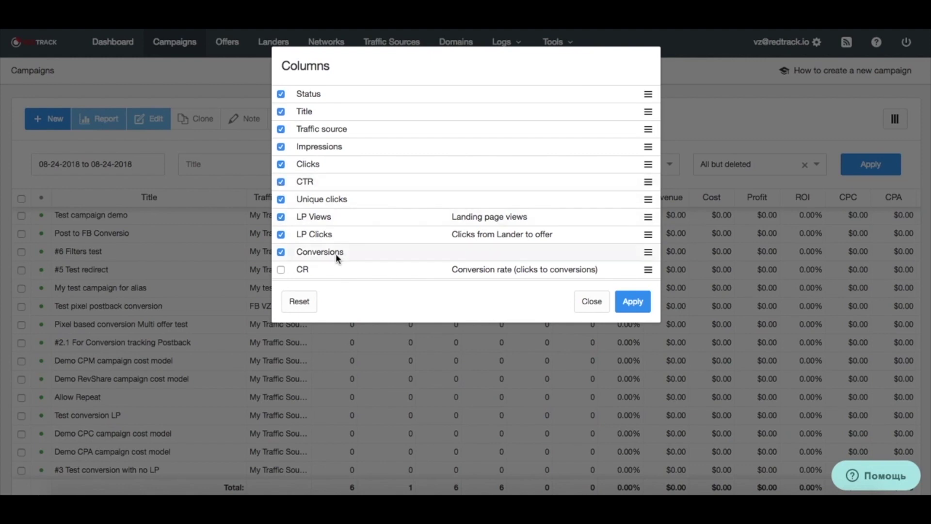
pyautogui.scroll(-3, 329, 251)
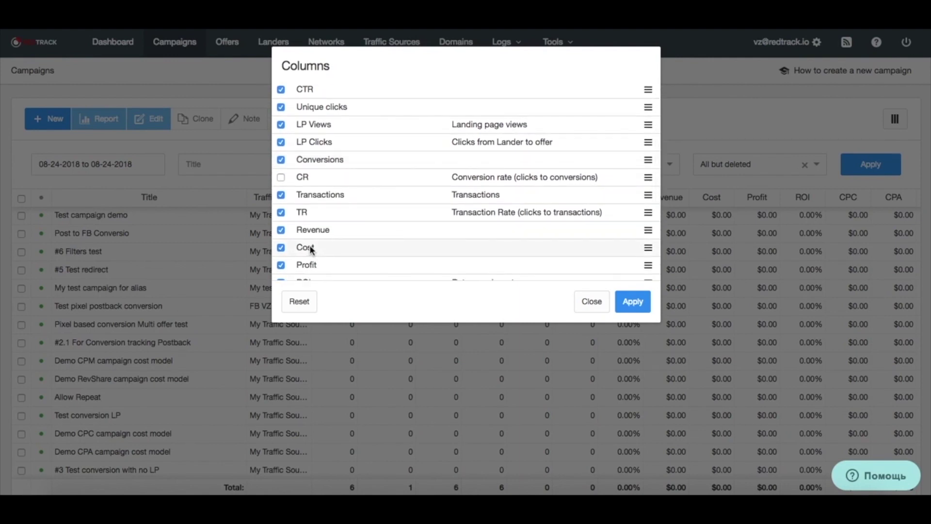
# Move Cost right after Conversions, apply the layout, reload Campaigns, then open Offers
pyautogui.click(309, 247)
pyautogui.moveTo(648, 247); pyautogui.dragTo(648, 180)
pyautogui.scroll(-5, 285, 181)
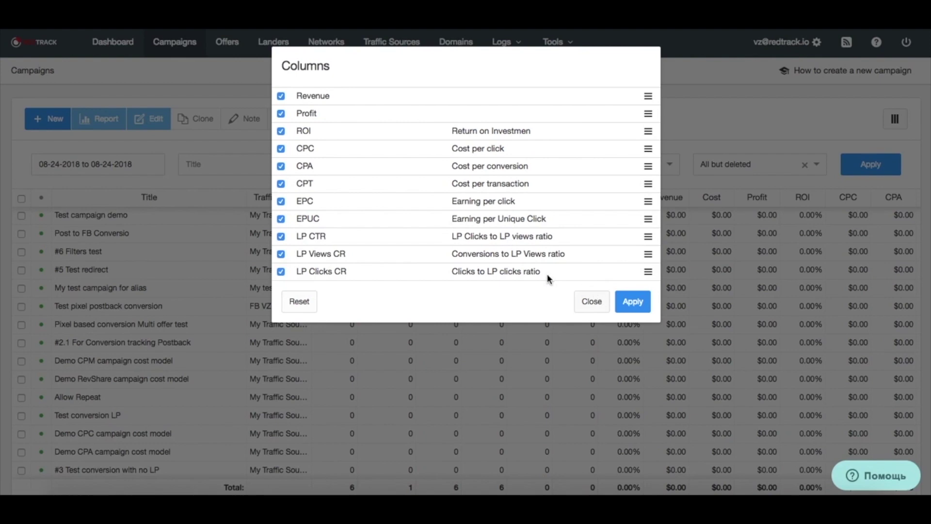
pyautogui.scroll(2, 483, 247)
pyautogui.scroll(3, 483, 247)
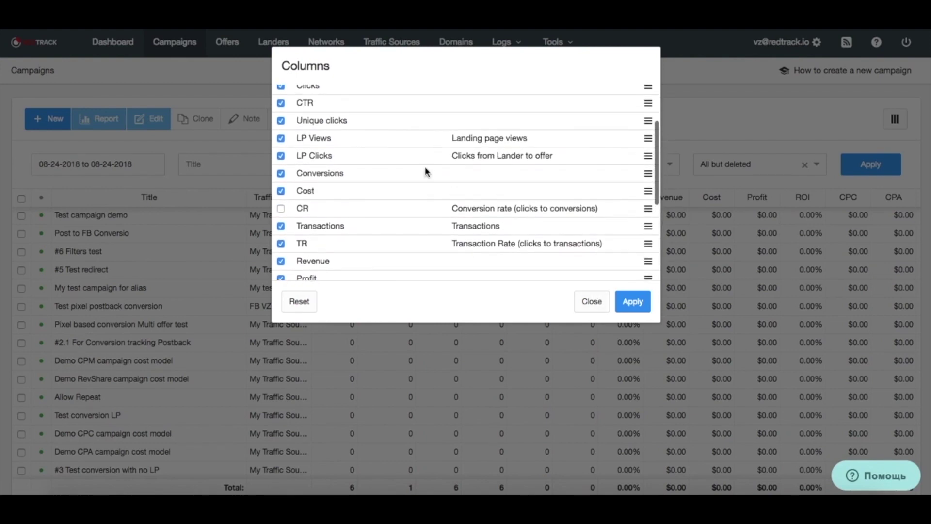
pyautogui.click(633, 303)
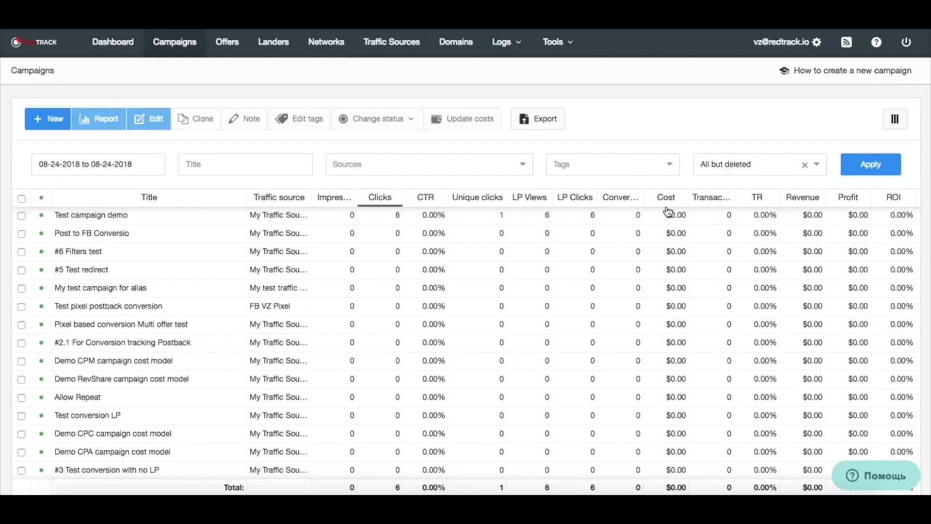
pyautogui.click(184, 49)
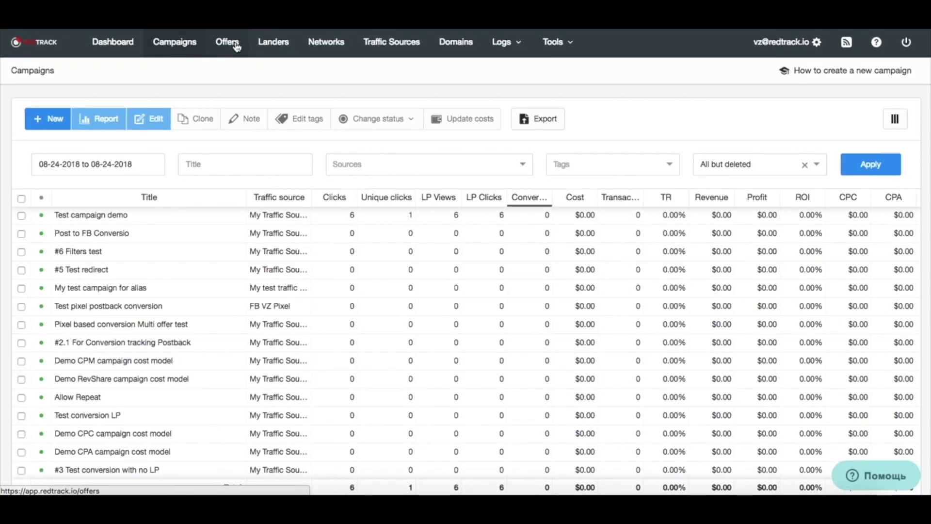
pyautogui.click(236, 46)
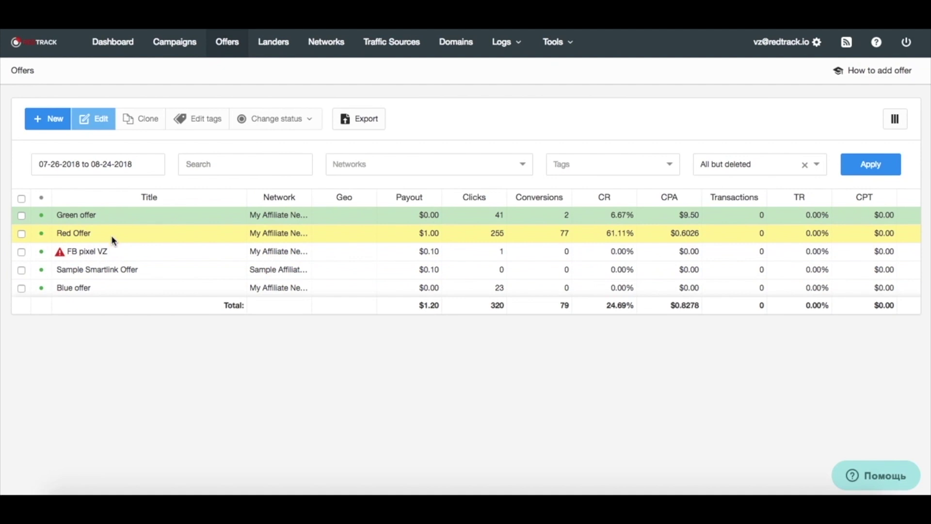
# Edit Red Offer to cap unique visits at 1 per day, then return to Campaigns
pyautogui.click(115, 234)
pyautogui.click(104, 122)
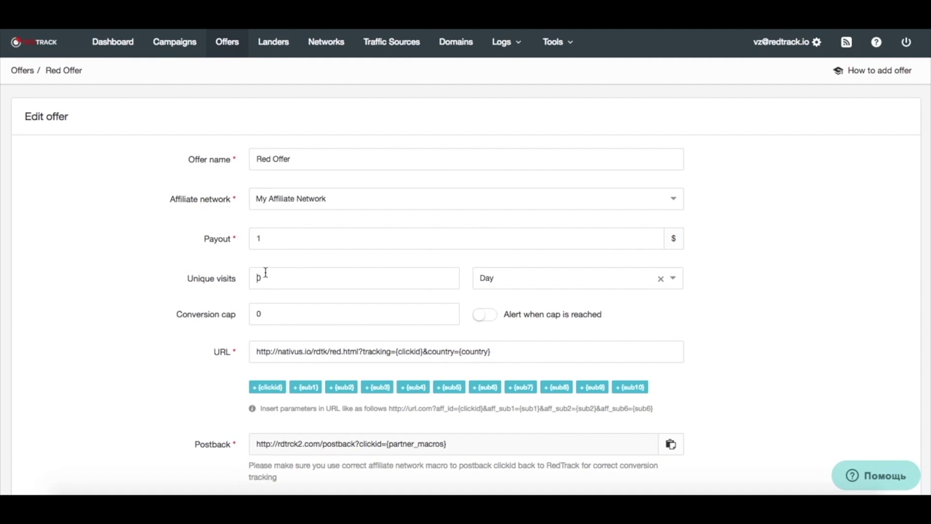
pyautogui.write('1')
pyautogui.press('Delete')
pyautogui.scroll(-3, 505, 284)
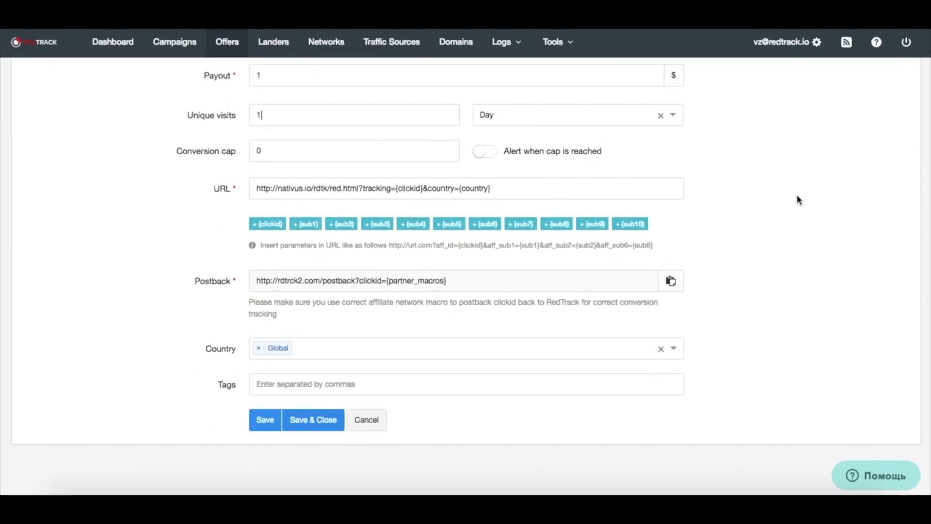
pyautogui.scroll(3, 796, 194)
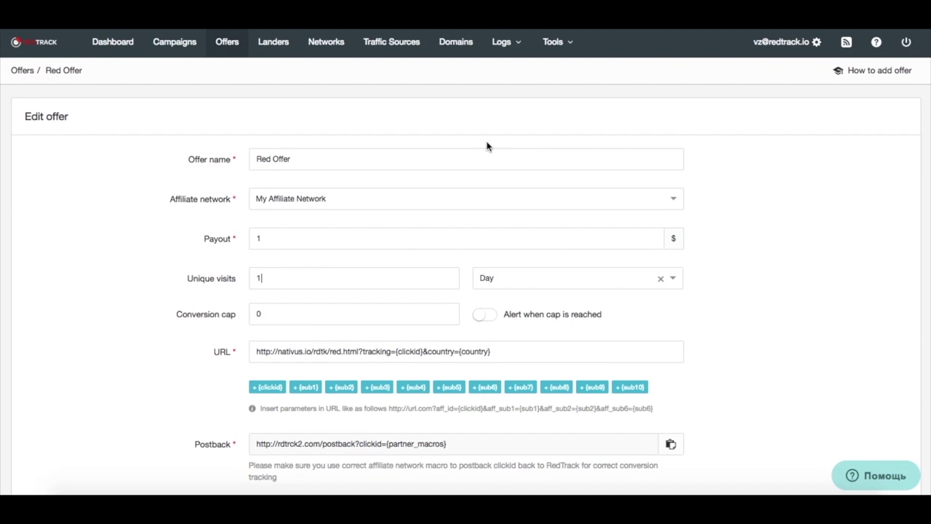
pyautogui.click(178, 47)
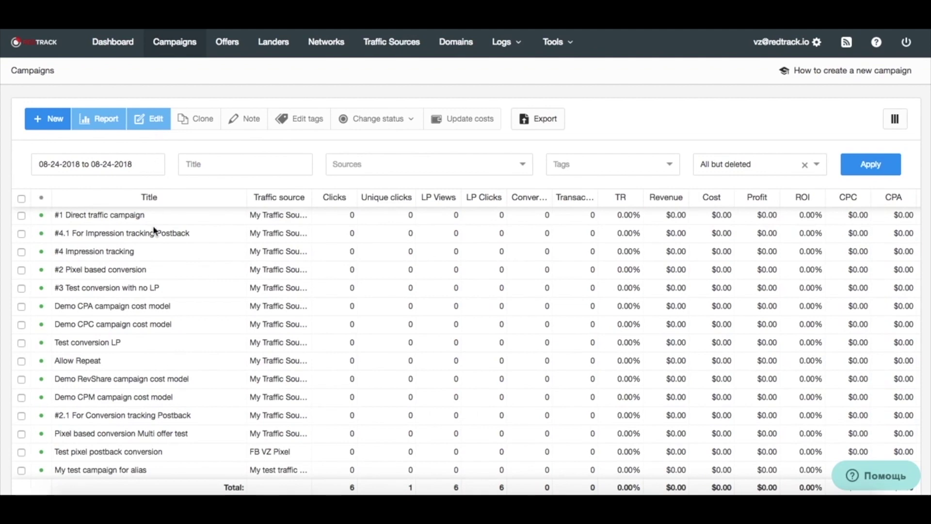
# Open #1 Direct traffic campaign for editing and expand Stream #1's filters
pyautogui.moveTo(167, 213)
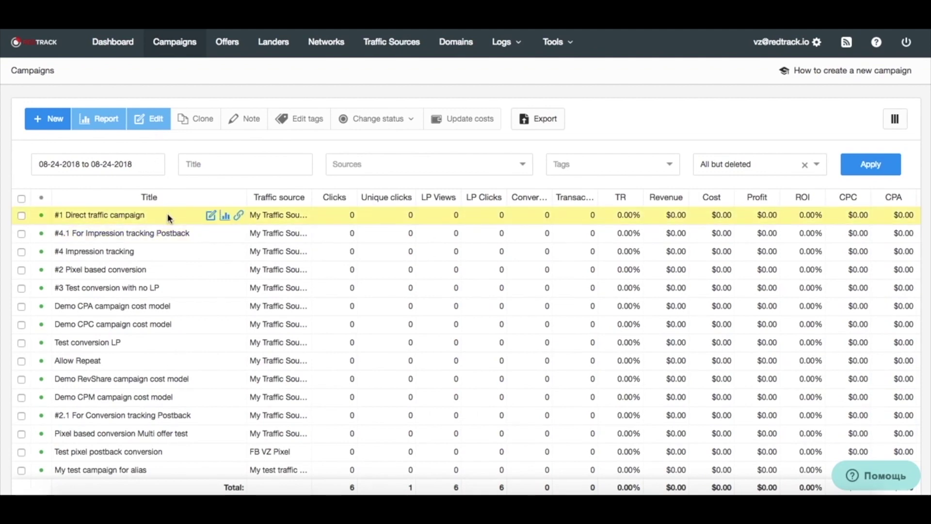
pyautogui.click(211, 216)
pyautogui.click(533, 385)
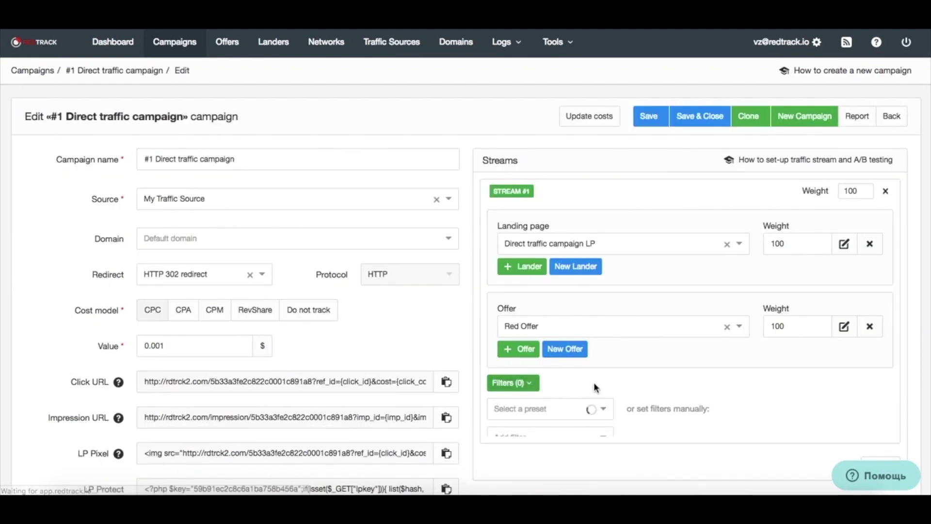
pyautogui.scroll(-2, 616, 382)
# Add a Proxy type filter to Stream #1, leaving its value unselected
pyautogui.click(604, 349)
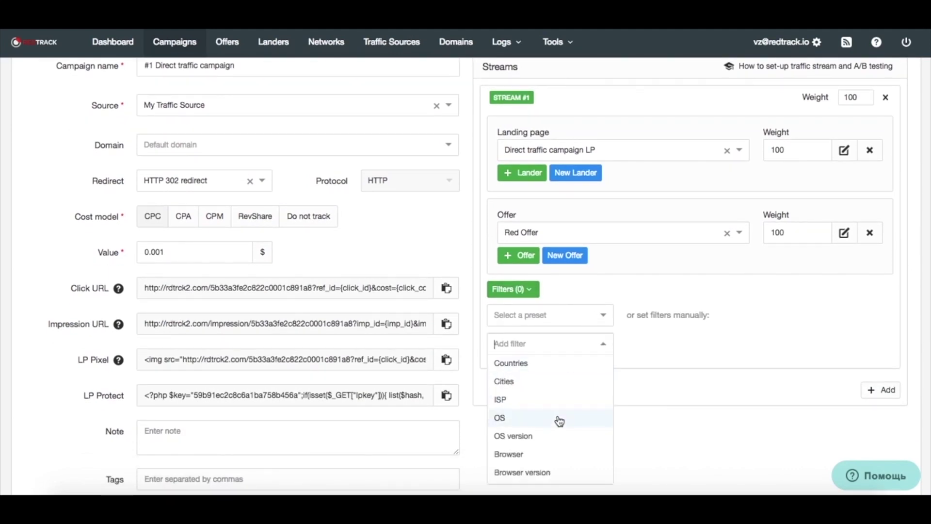
pyautogui.scroll(-1, 557, 420)
pyautogui.scroll(-3, 545, 405)
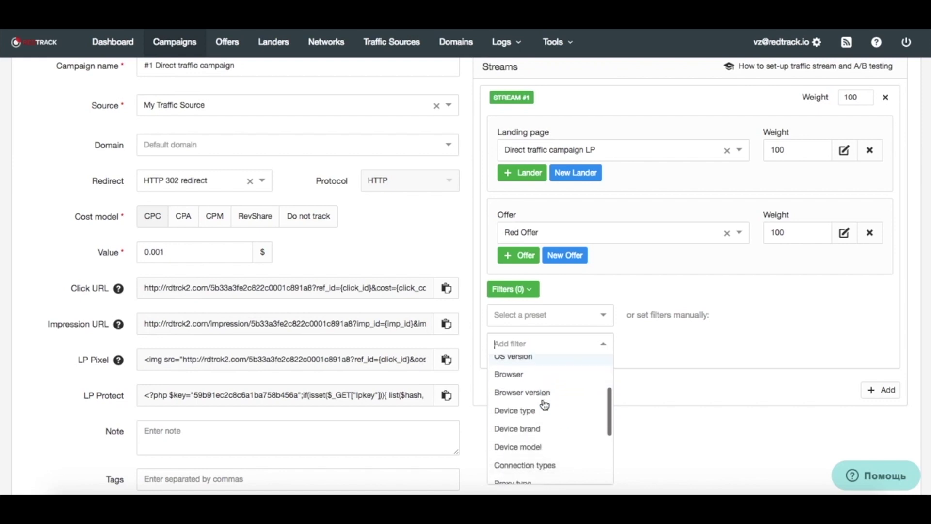
pyautogui.scroll(-2, 539, 395)
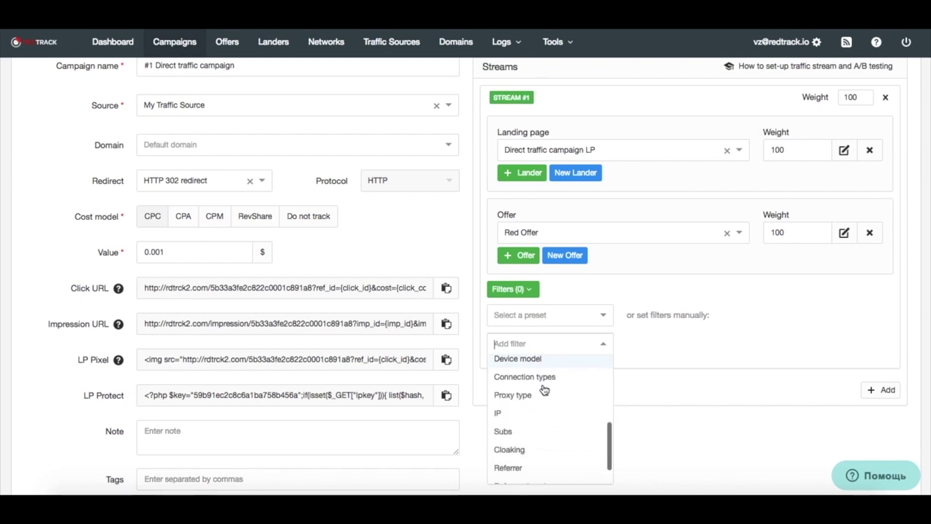
pyautogui.click(528, 383)
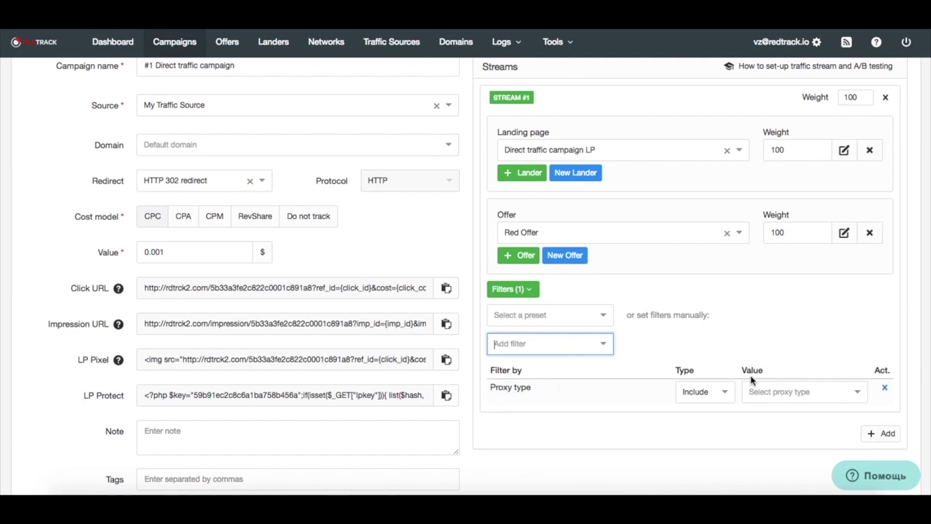
pyautogui.click(769, 391)
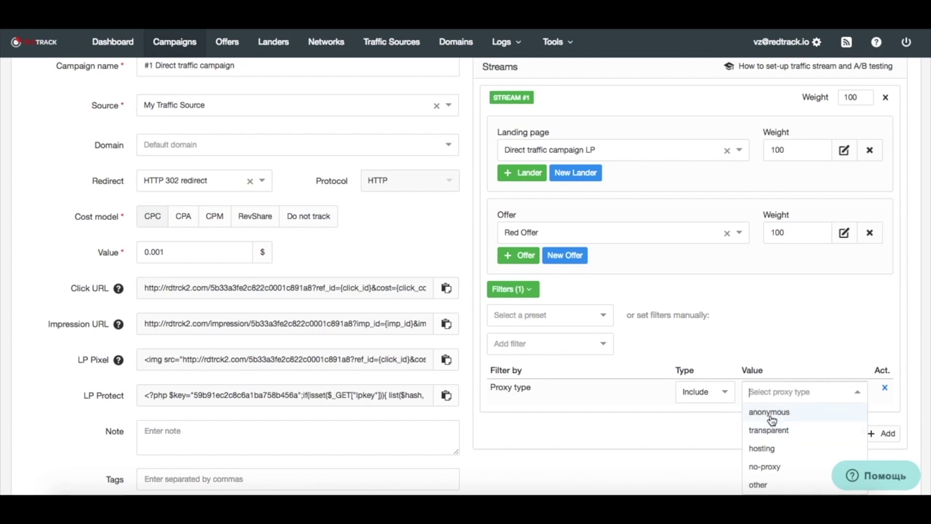
pyautogui.scroll(-1, 771, 418)
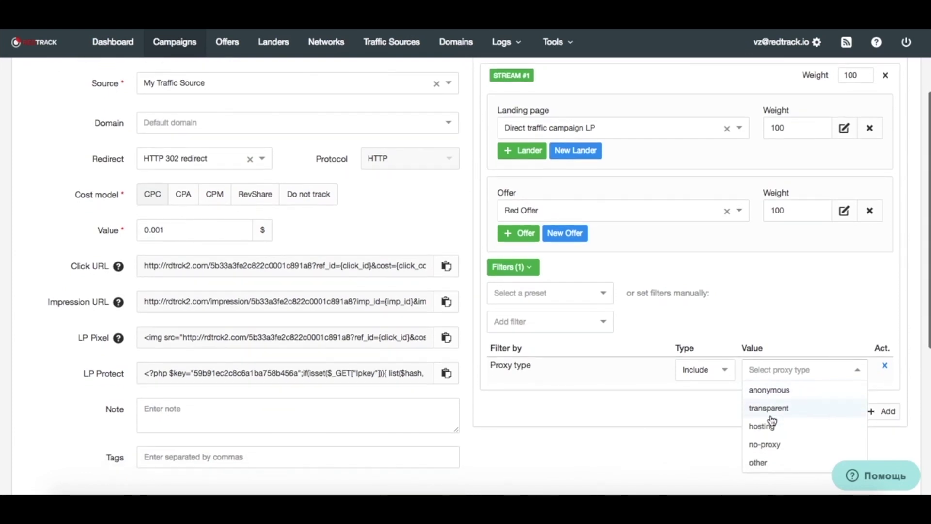
pyautogui.click(655, 417)
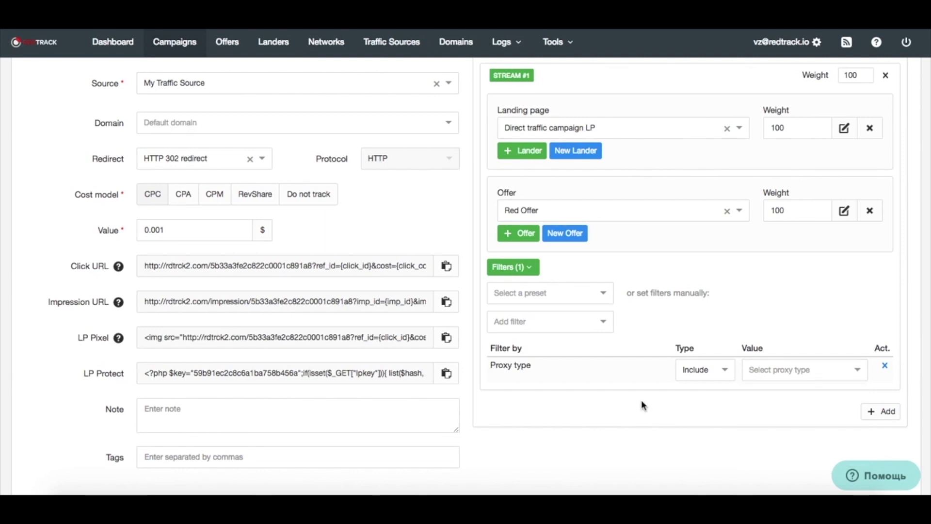
pyautogui.scroll(3, 798, 121)
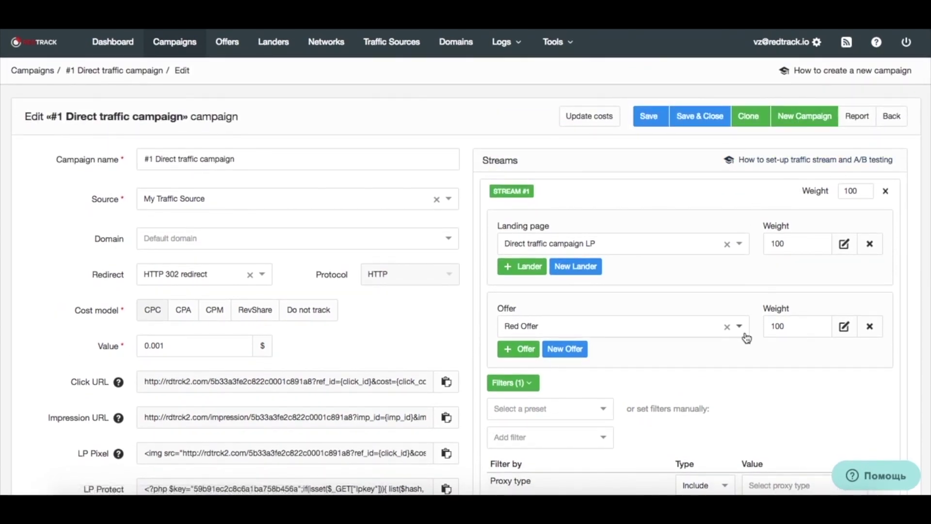
pyautogui.scroll(-3, 744, 336)
pyautogui.scroll(-1, 747, 338)
# Add Stream #2 and set Stream #1's weight to 10000
pyautogui.click(883, 269)
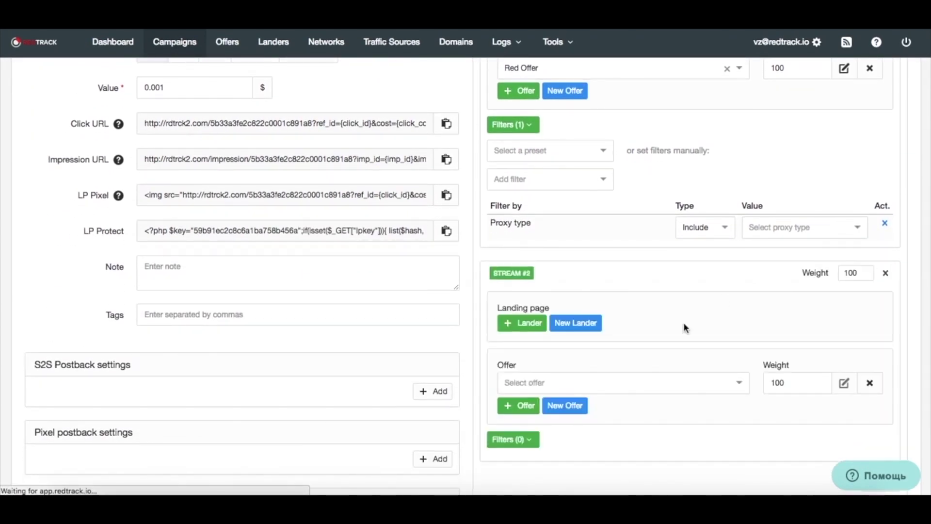
pyautogui.scroll(2, 625, 294)
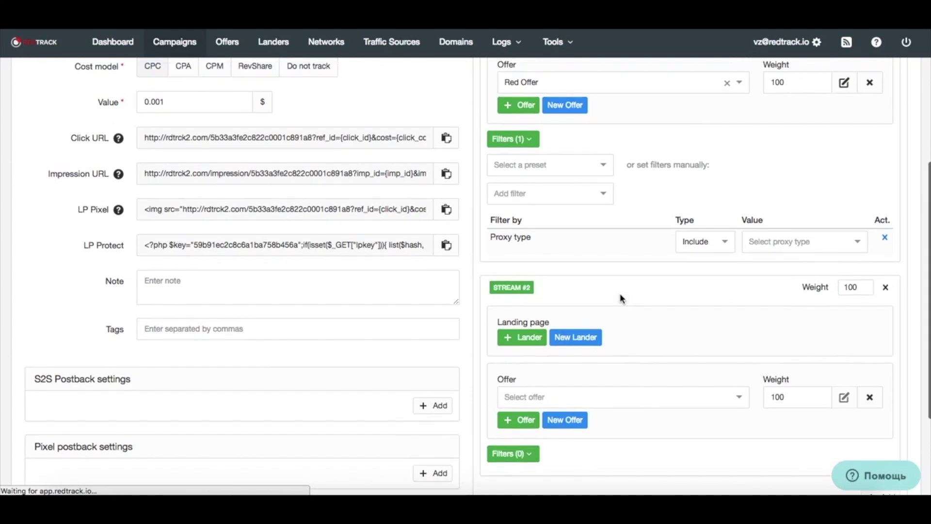
pyautogui.scroll(3, 674, 191)
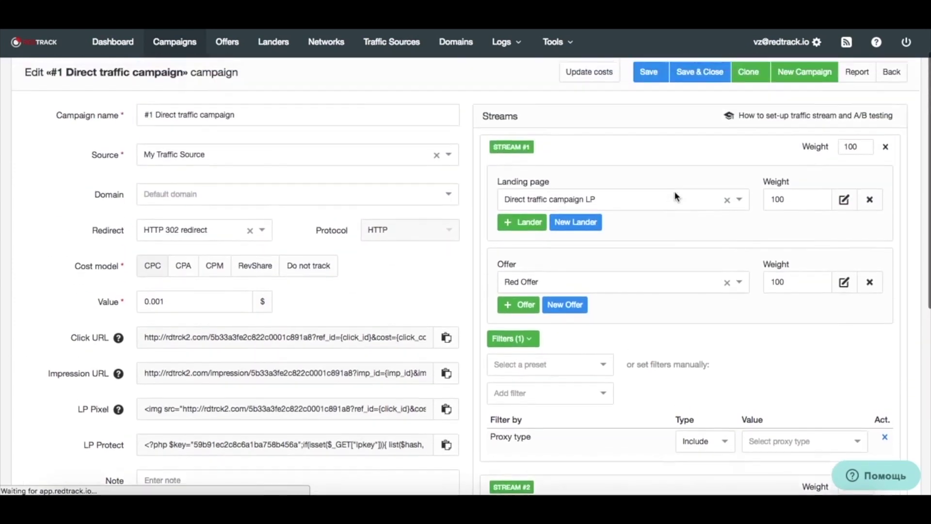
pyautogui.click(858, 190)
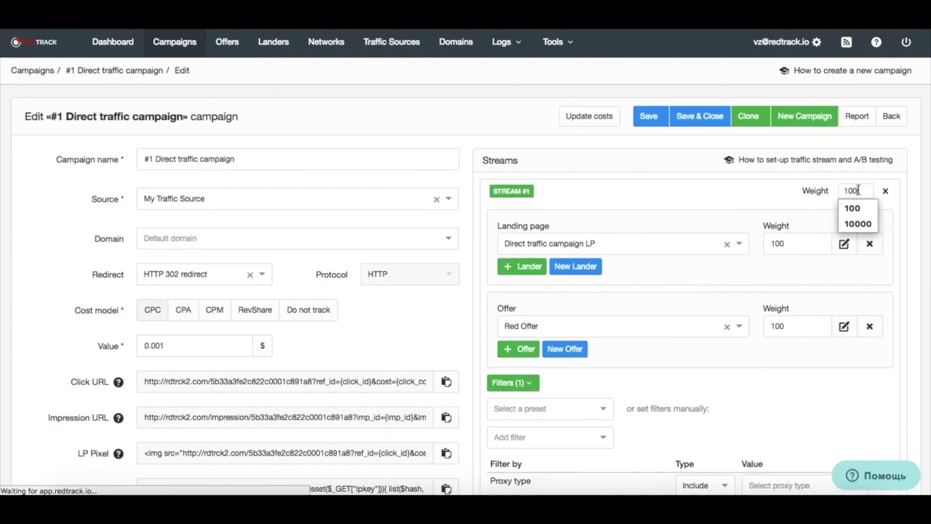
pyautogui.click(859, 223)
# Change Stream #2's weight to 1
pyautogui.scroll(-1, 681, 266)
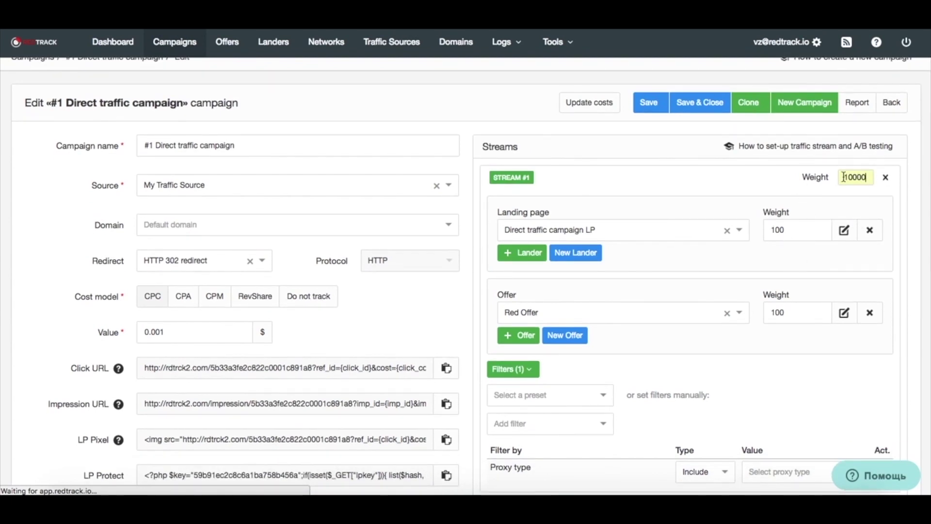
pyautogui.scroll(-5, 757, 189)
pyautogui.scroll(-1, 758, 189)
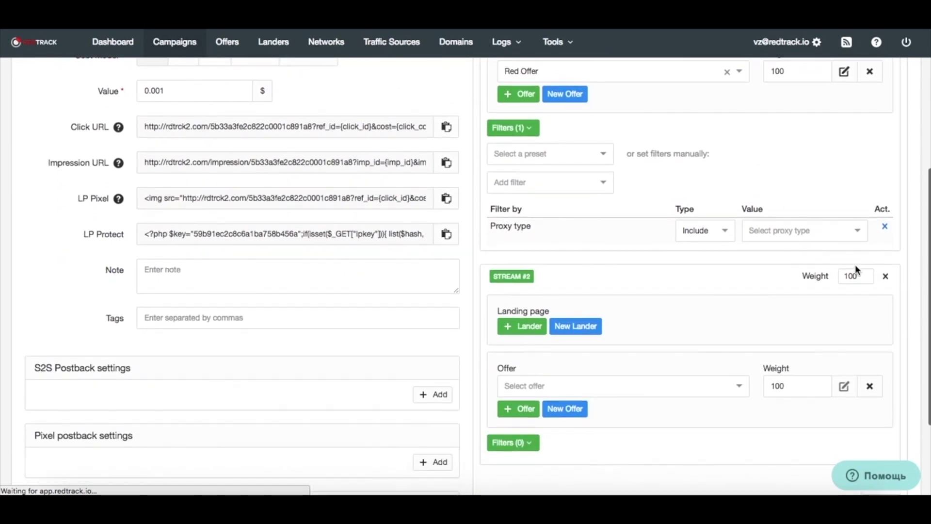
pyautogui.click(859, 276)
pyautogui.press('BackSpace')
pyautogui.press('BackSpace')
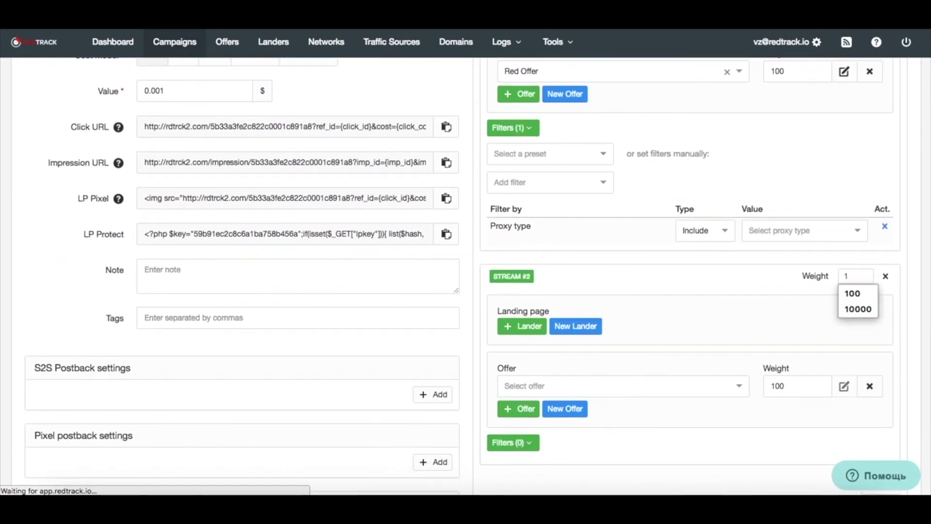
pyautogui.click(725, 258)
pyautogui.scroll(1, 725, 242)
pyautogui.scroll(5, 723, 238)
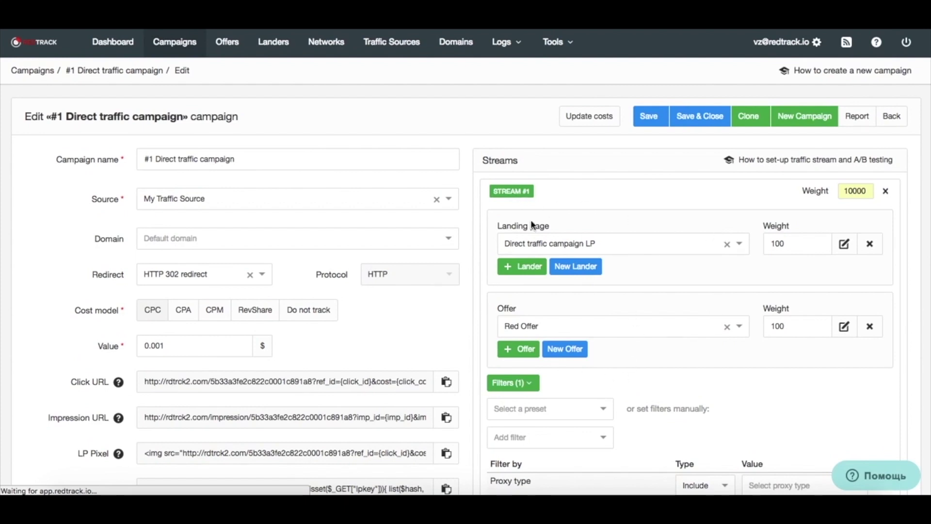
pyautogui.scroll(-10, 609, 397)
pyautogui.scroll(-2, 609, 396)
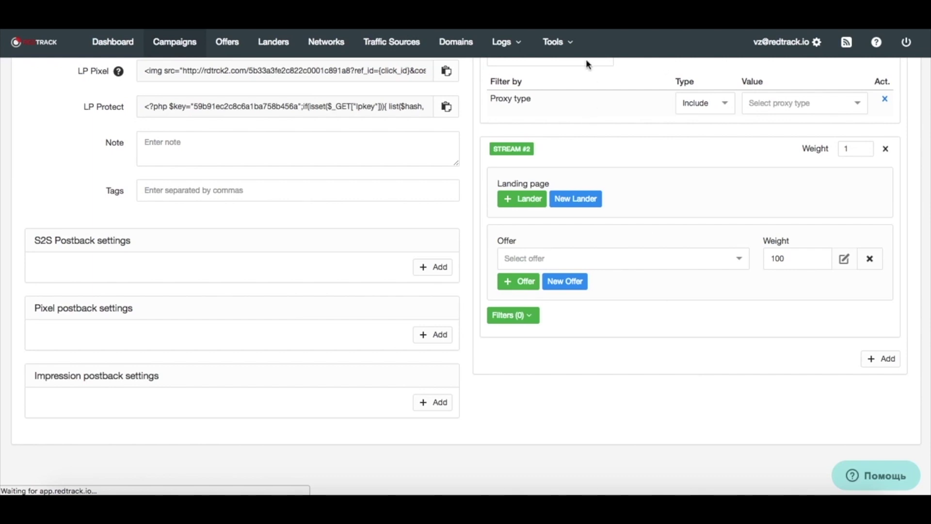
# Go to Tools > Default fallback-URL, proceeding without saving the campaign
pyautogui.click(572, 42)
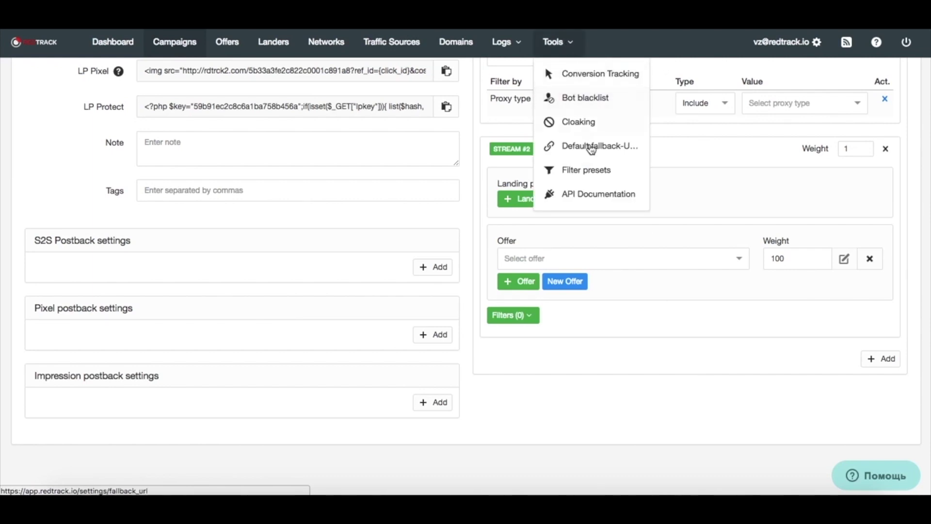
pyautogui.click(592, 149)
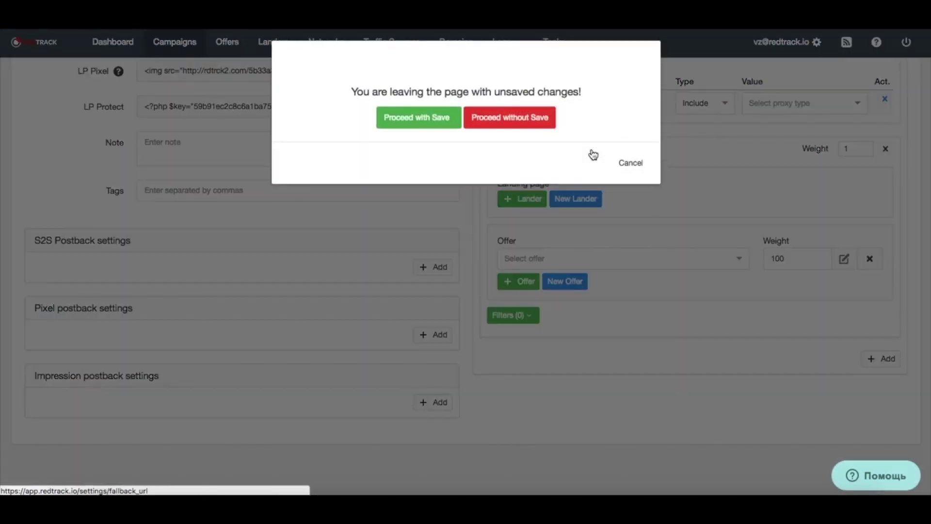
pyautogui.click(525, 127)
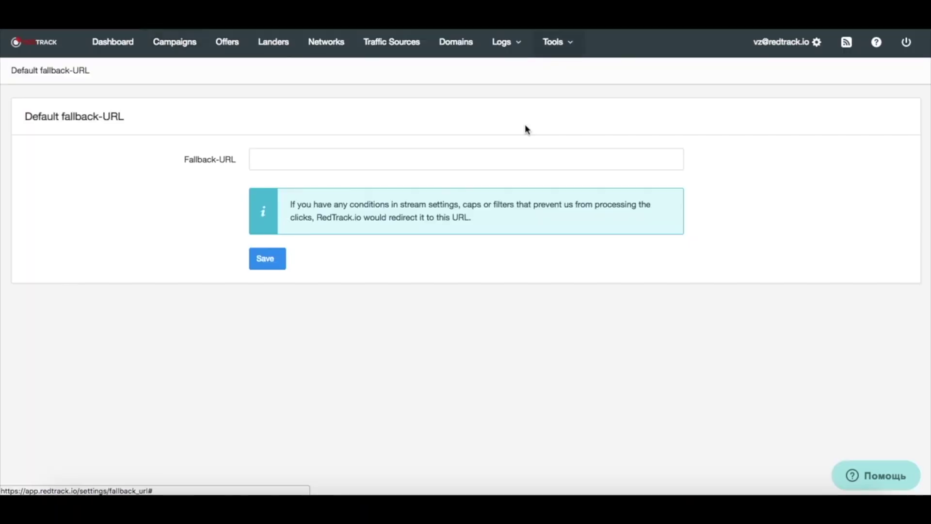
# Focus the Fallback-URL field but leave it empty, then return to the Dashboard
pyautogui.click(275, 152)
pyautogui.click(149, 225)
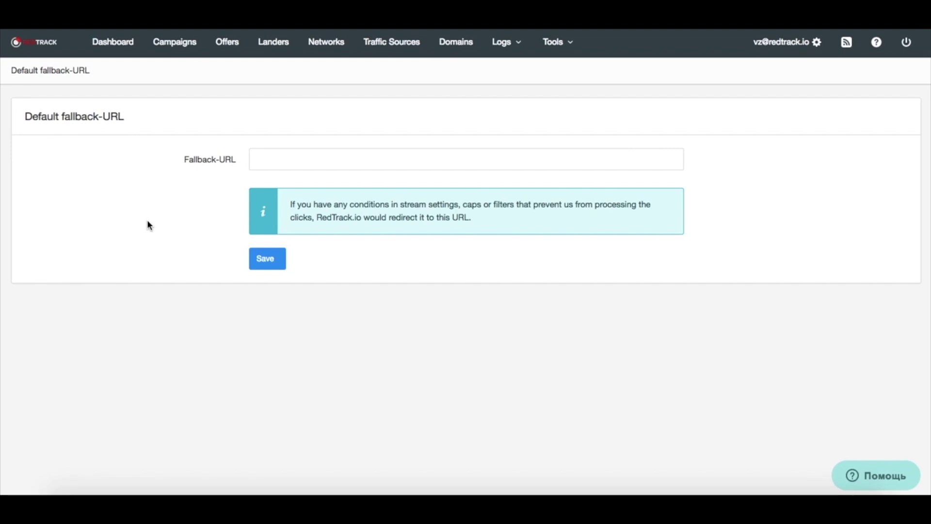
pyautogui.click(272, 154)
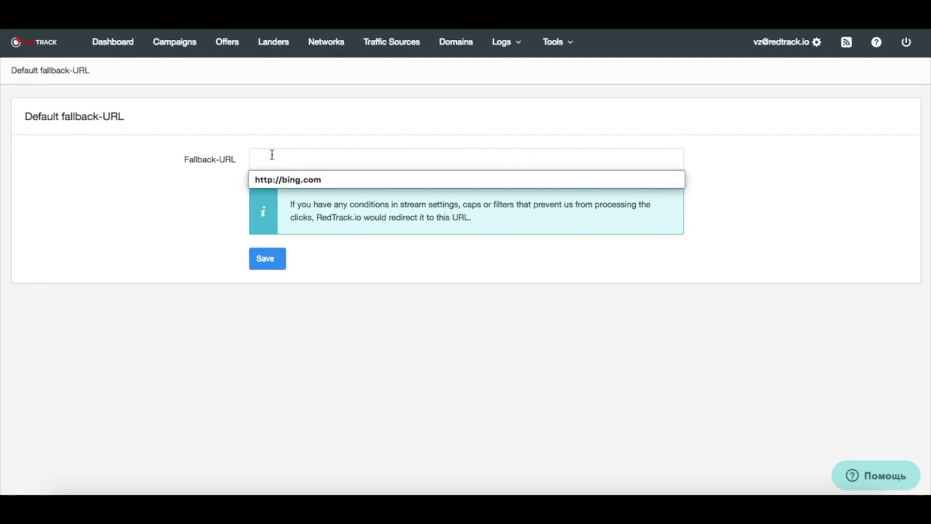
pyautogui.click(114, 43)
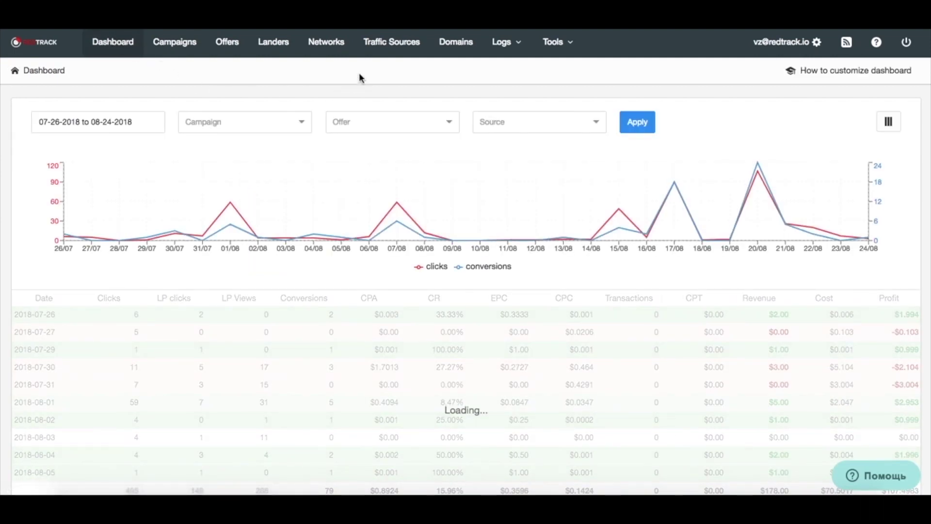
# Browse the Traffic Sources and Networks catalogs and Offers, ending on the Campaigns list
pyautogui.click(393, 43)
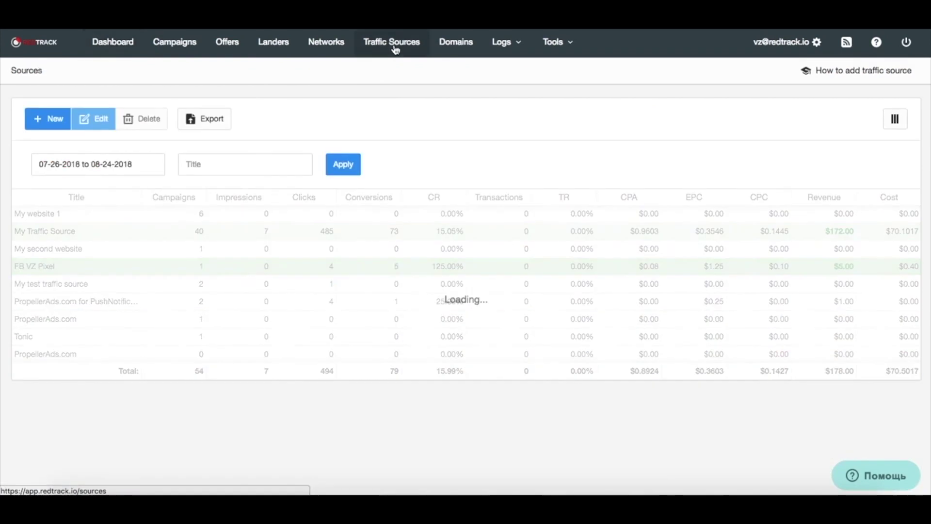
pyautogui.click(57, 127)
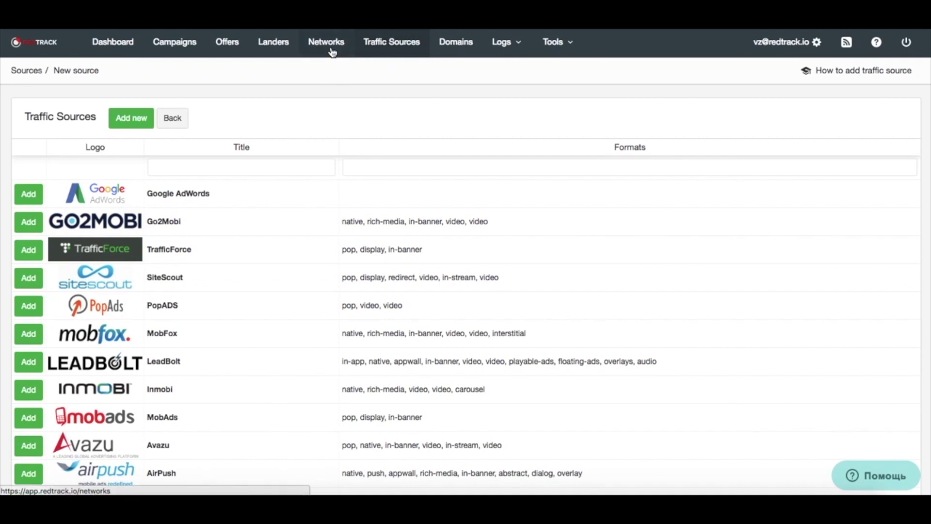
pyautogui.click(332, 48)
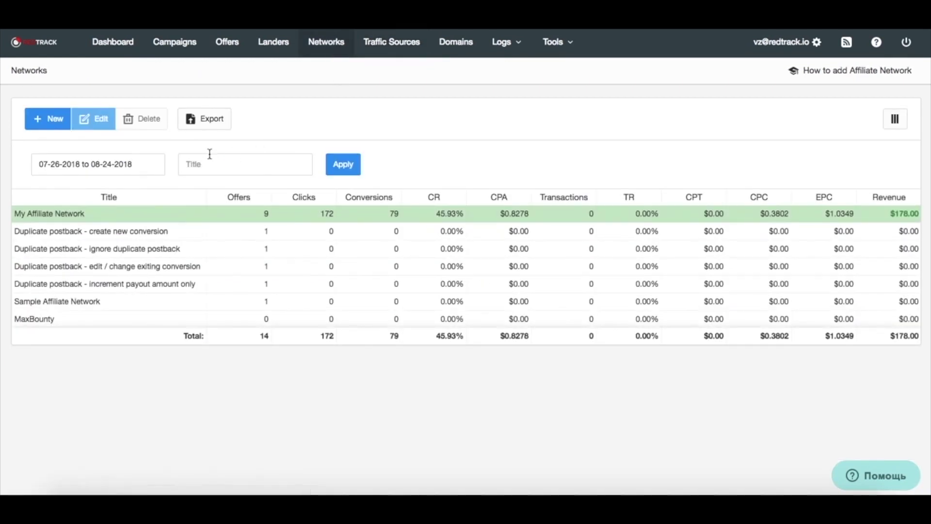
pyautogui.click(52, 122)
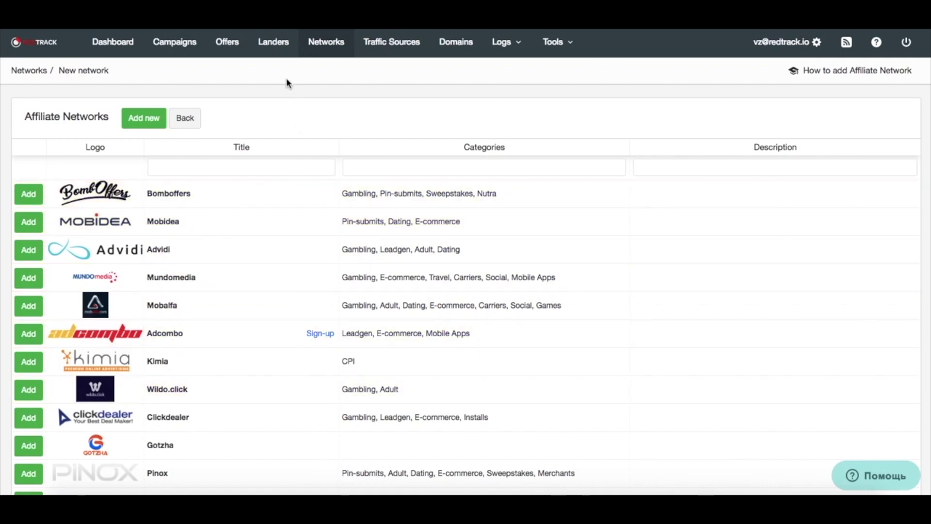
pyautogui.click(230, 45)
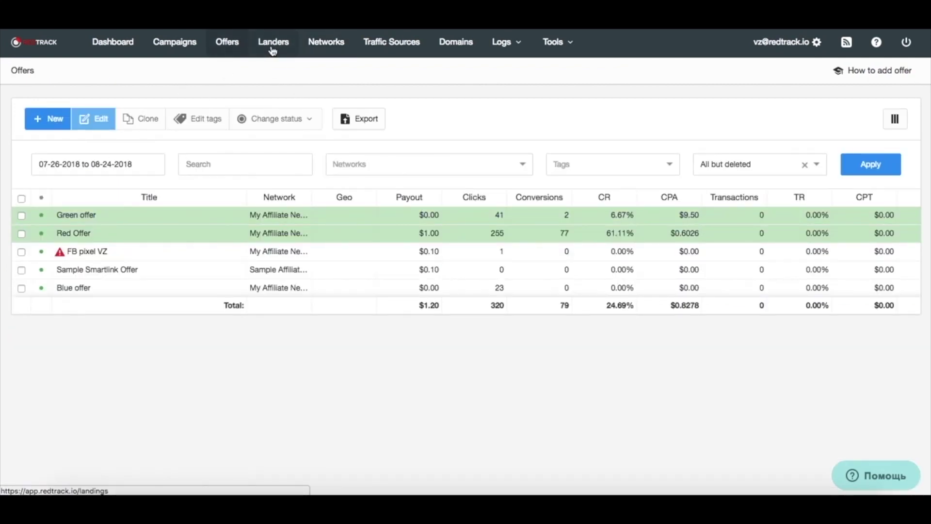
pyautogui.click(181, 49)
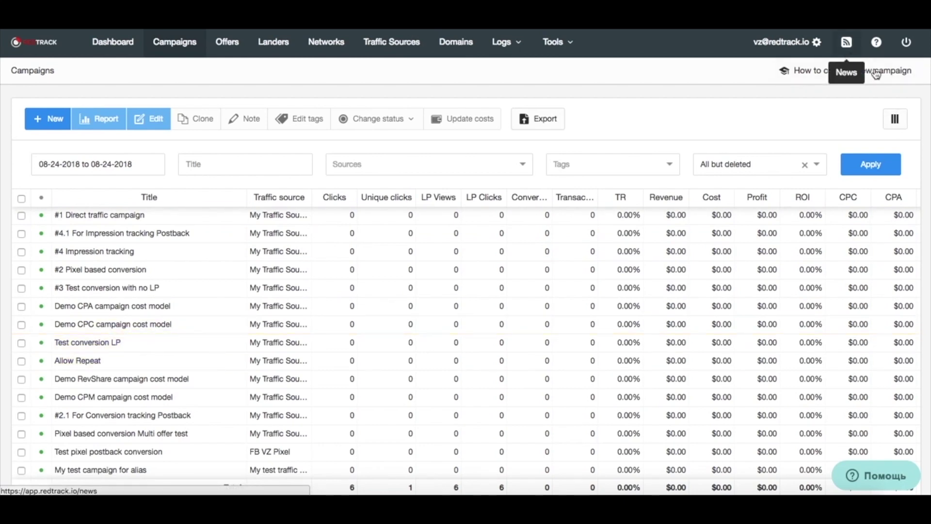
# Check the Помощь chat widget and Help (?) resources list, then go back to the Dashboard
pyautogui.click(887, 474)
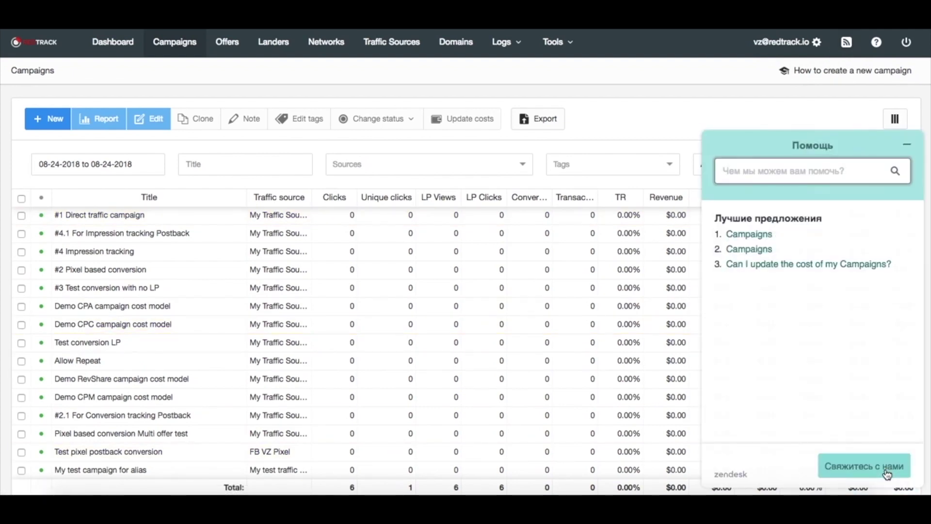
pyautogui.click(907, 153)
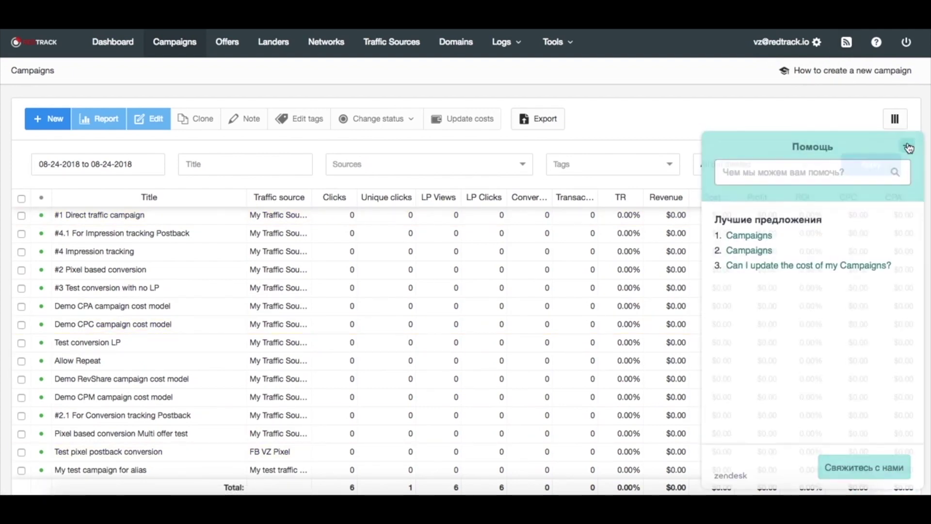
pyautogui.click(876, 43)
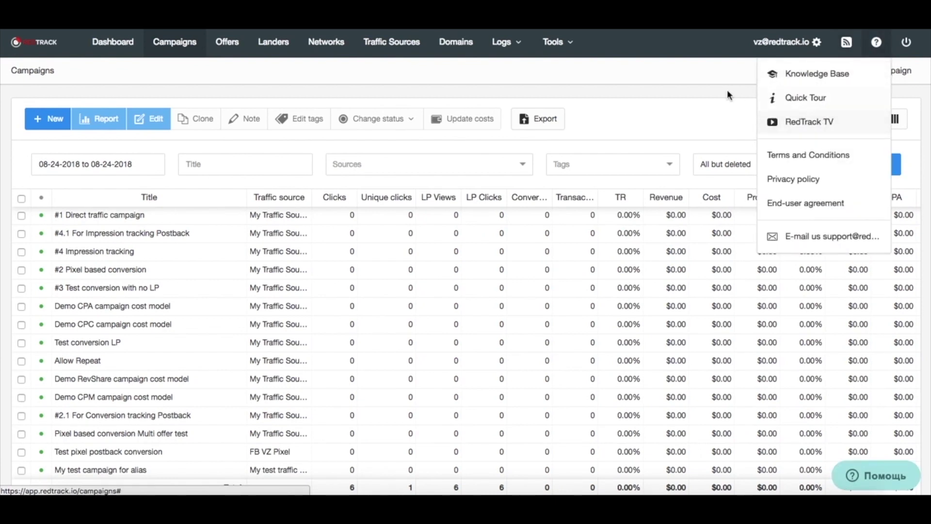
pyautogui.click(696, 78)
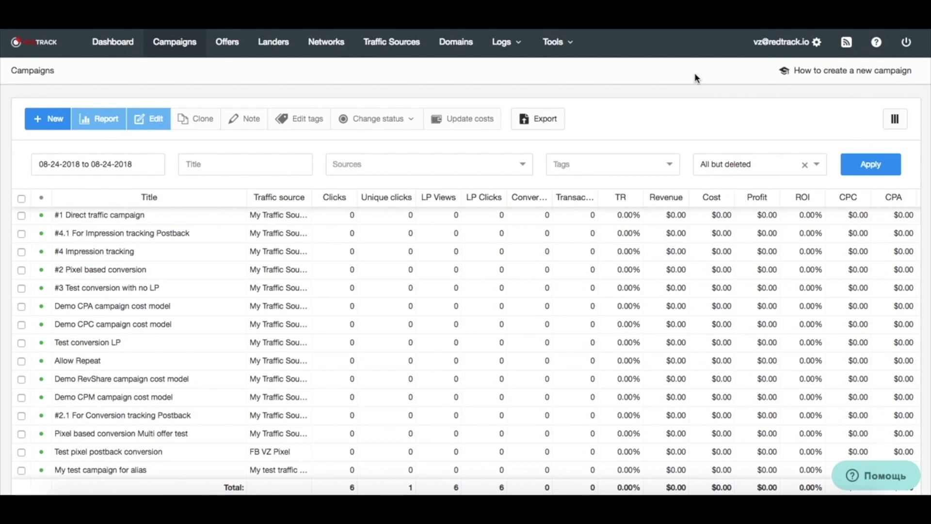
pyautogui.click(109, 44)
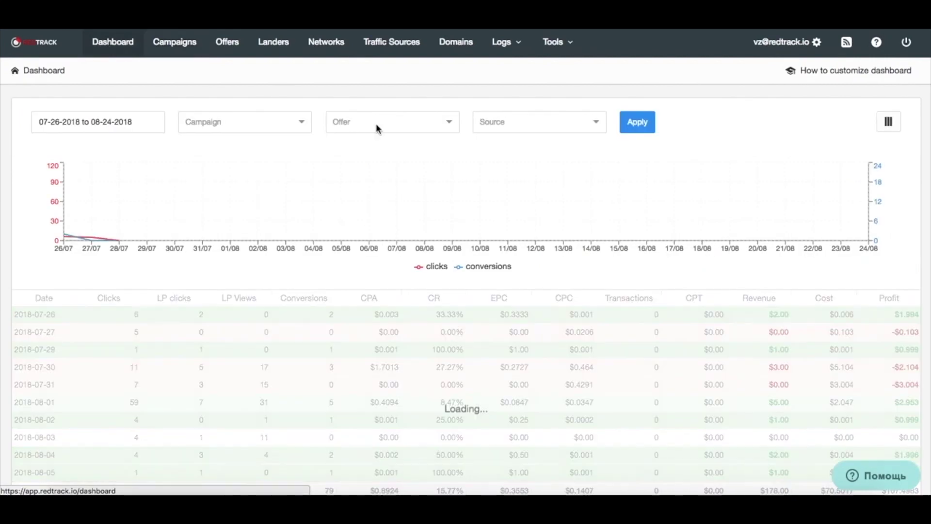